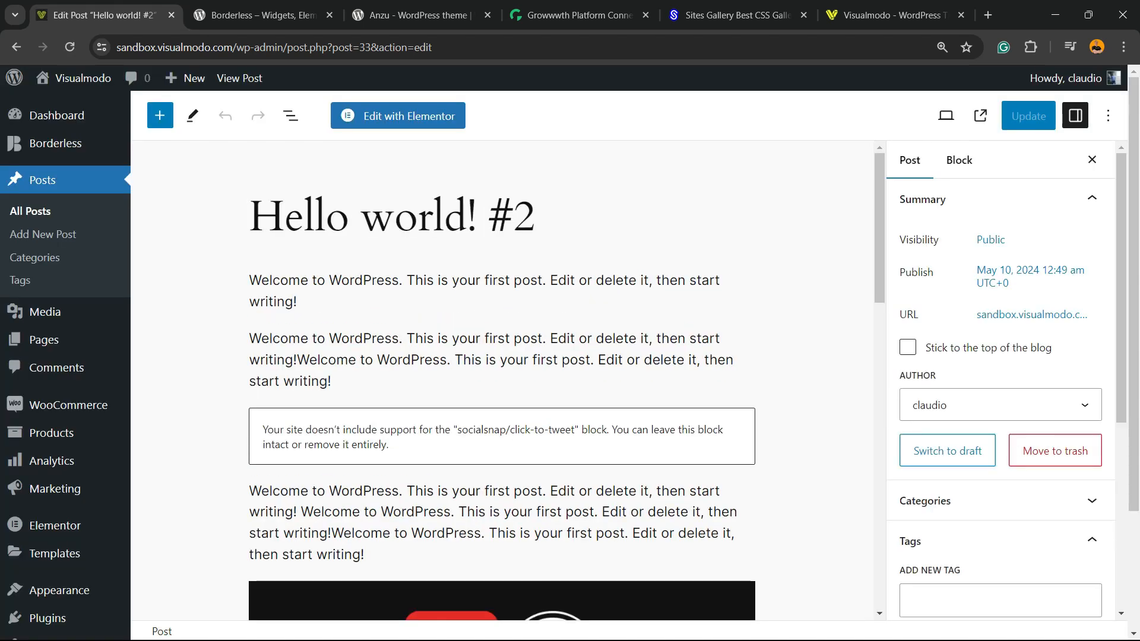
- Replace the post's featured image with the YouTube Videos Playlist to WP image from the media library
scroll(1001, 386, down, 5)
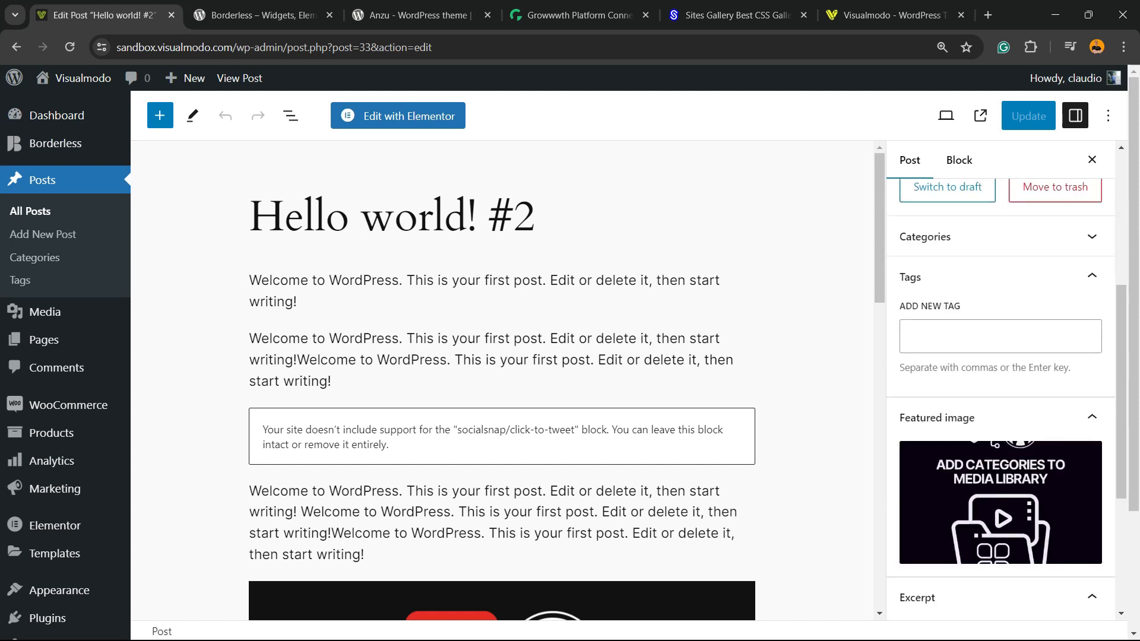
scroll(1001, 386, down, 3)
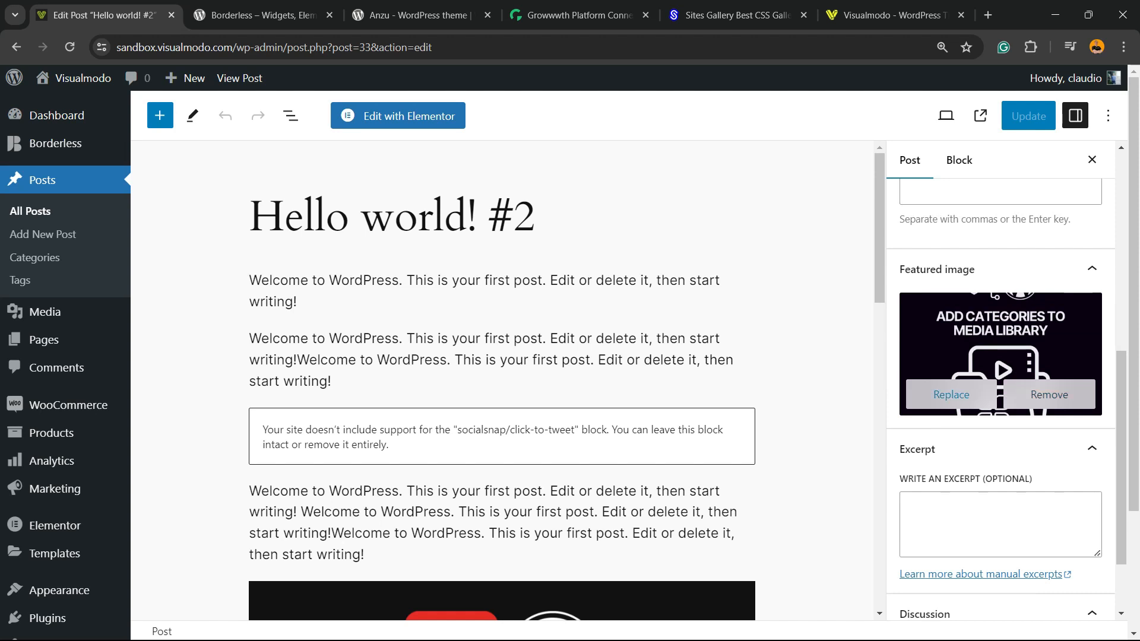
click(1049, 394)
click(984, 328)
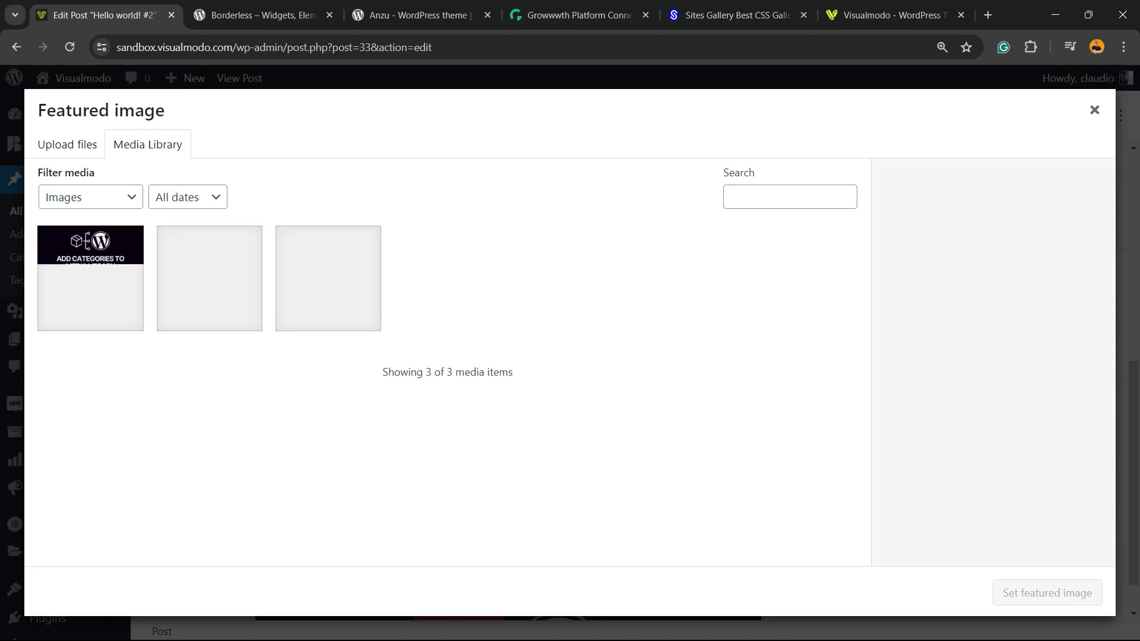
click(209, 279)
click(1047, 593)
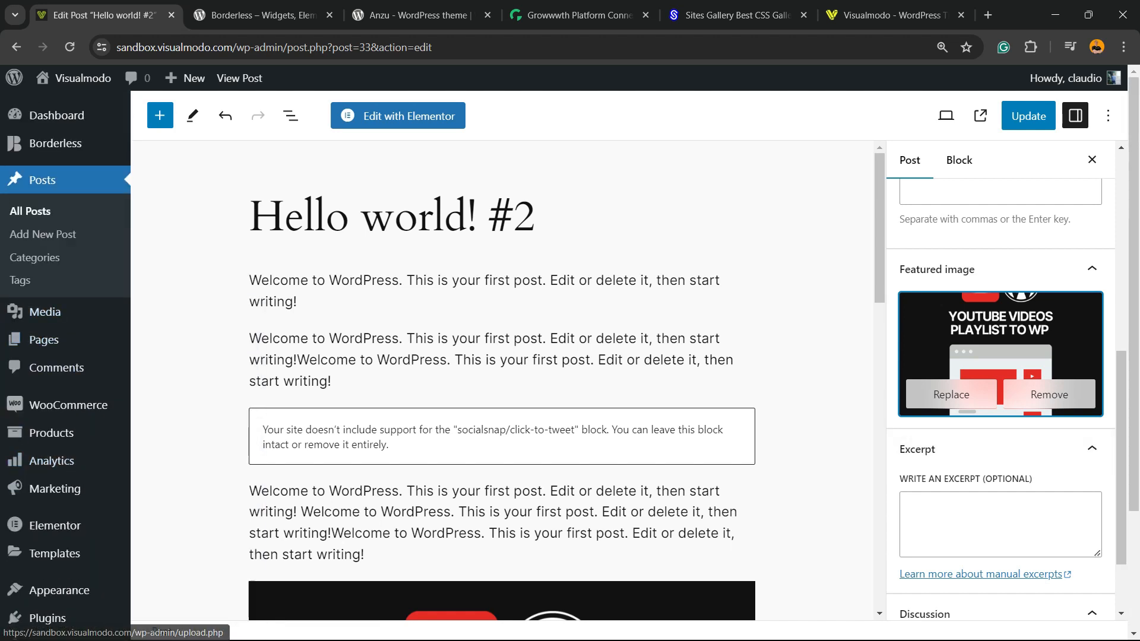
- Leave the post editor without saving and open the page for adding a new plugin
scroll(48, 243, down, 3)
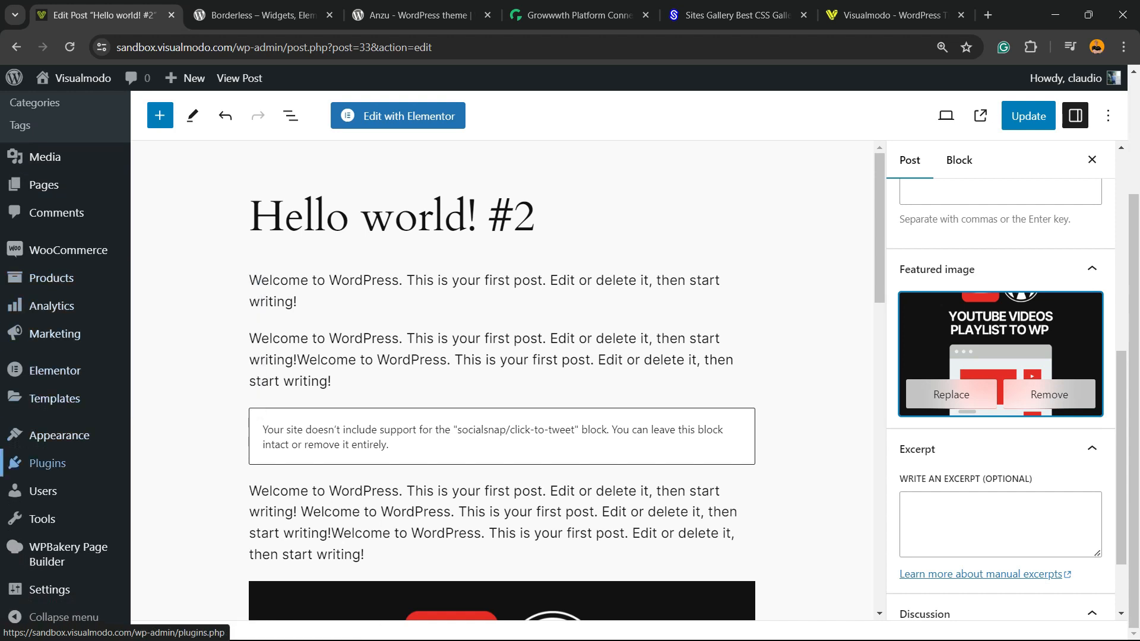
mouse_move(54, 463)
click(179, 488)
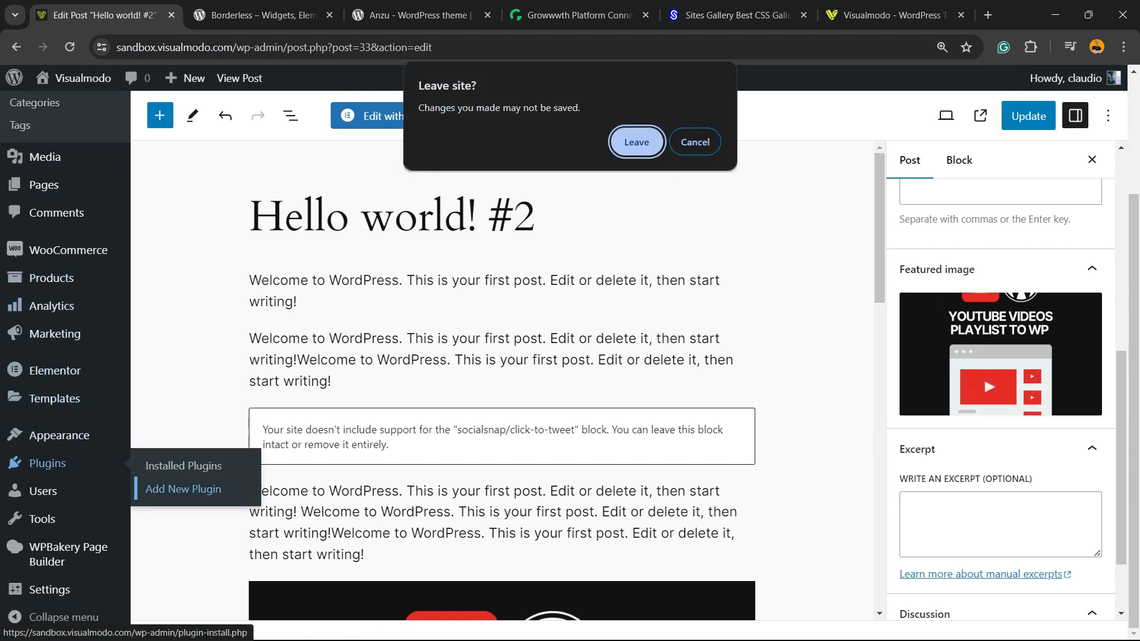
key(Return)
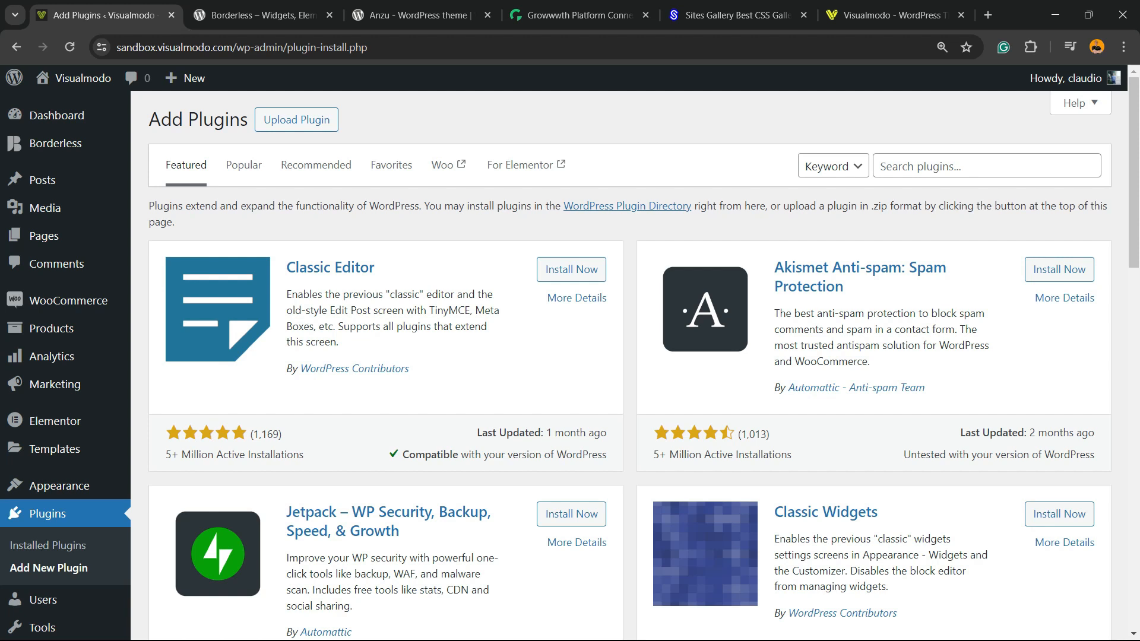
- Search the available plugins by keyword for User Role Editor
key(ctrl)
key(ctrl)
click(838, 173)
click(838, 173)
key(ctrl)
click(916, 165)
text(User Role Editor)
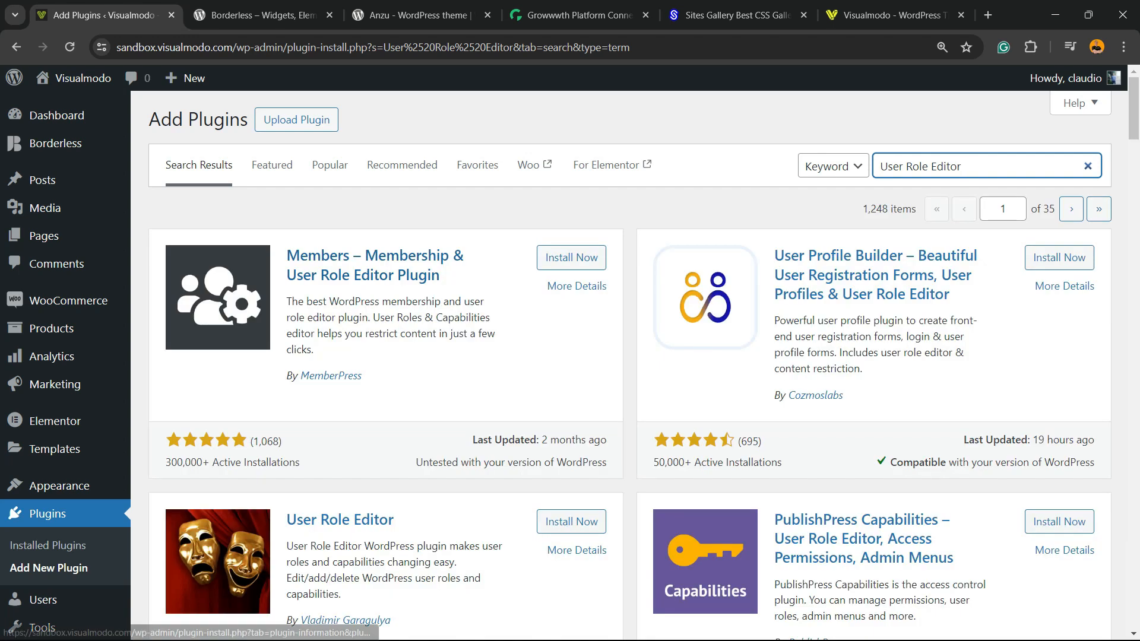
- Install and activate the User Role Editor plugin, the search result with the theatre masks image
scroll(570, 357, down, 2)
drag(394, 371, 287, 371)
drag(392, 473, 297, 472)
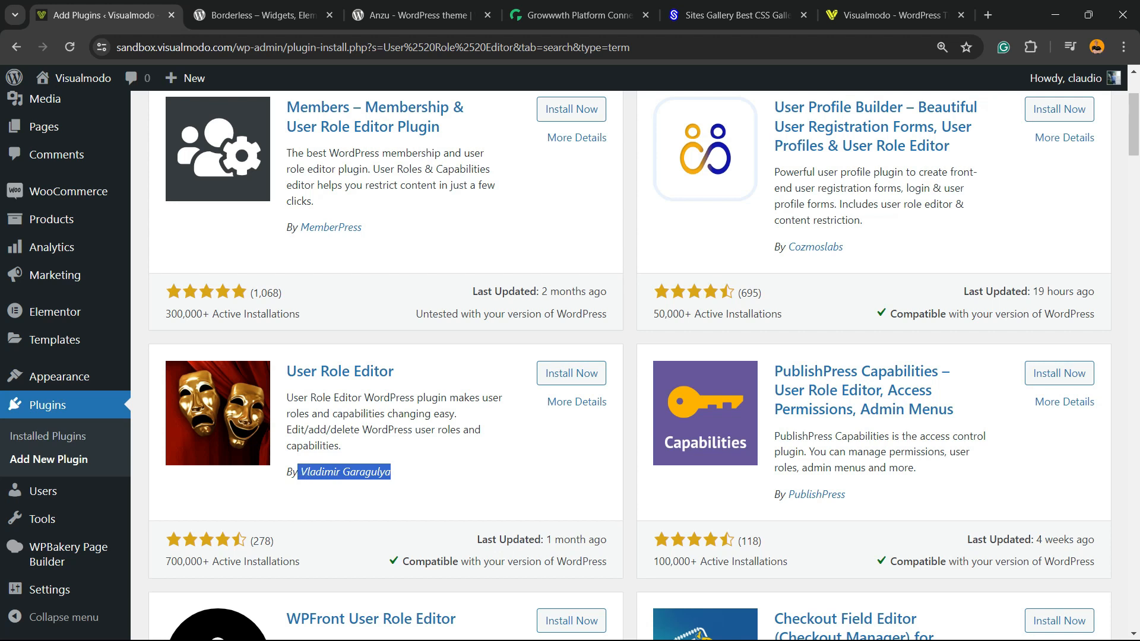
click(572, 373)
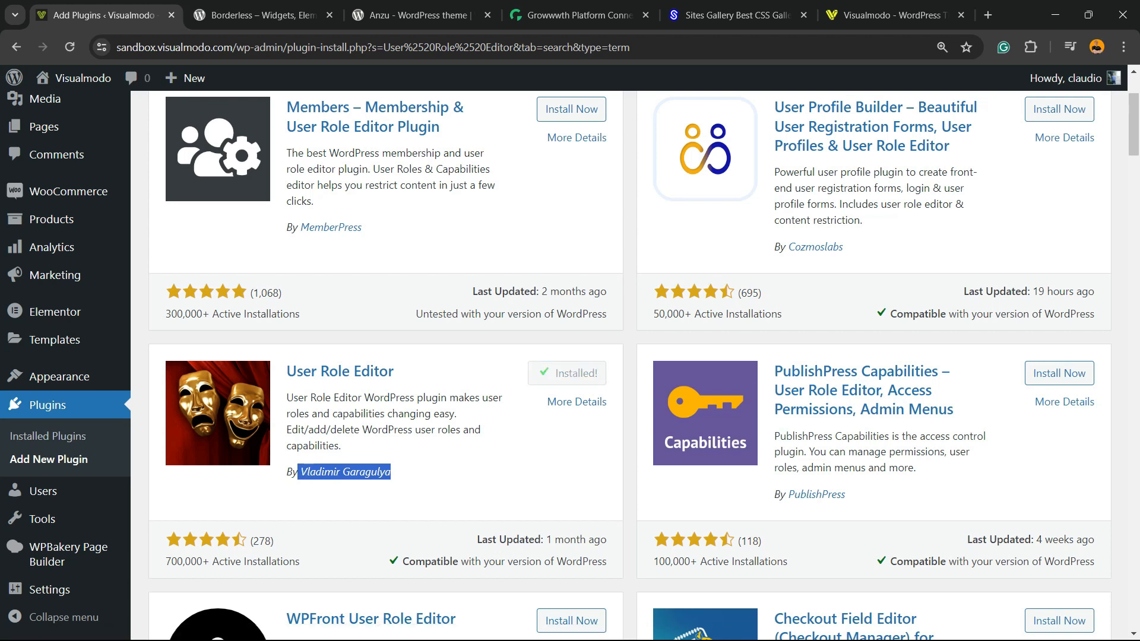
click(567, 373)
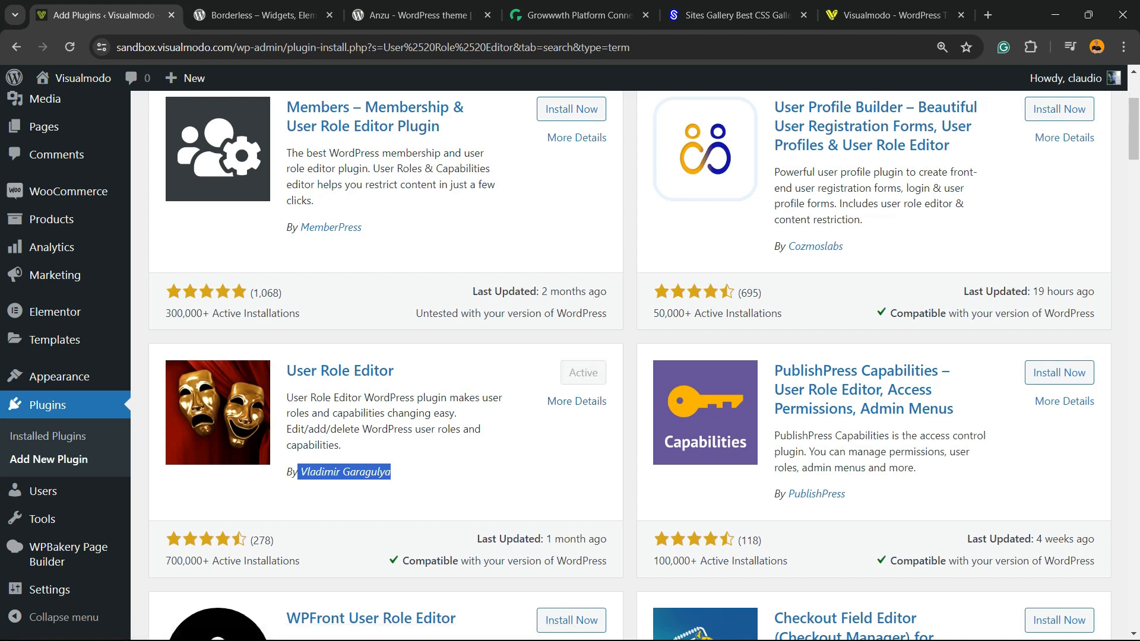
key(F5)
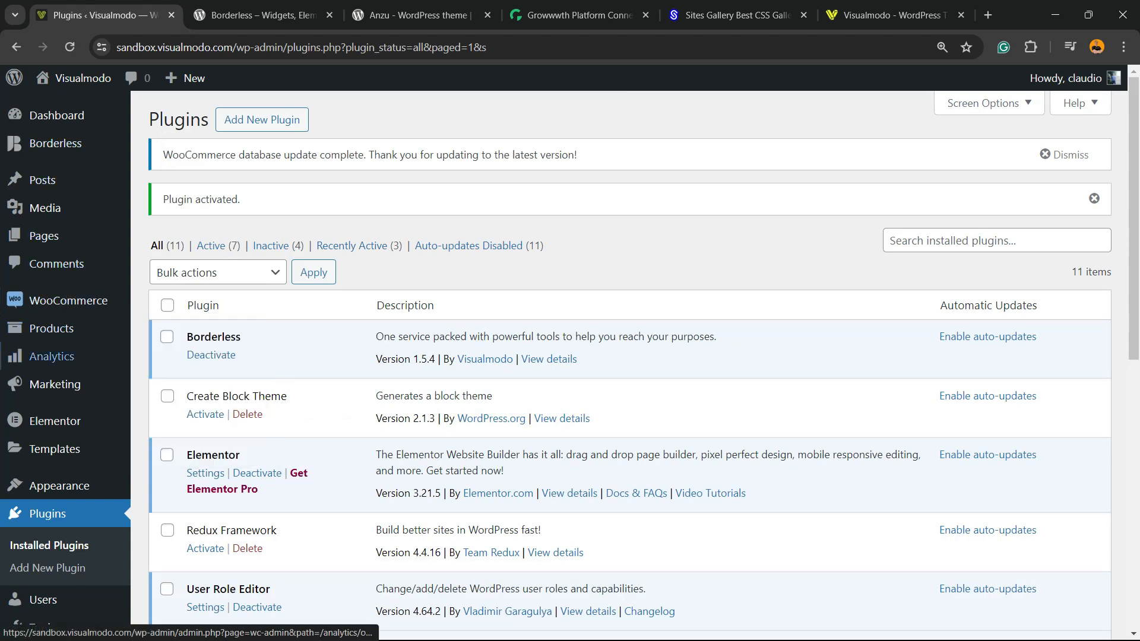
- Open the User Role Editor page for the site's users and choose the Author role for editing
scroll(65, 300, down, 5)
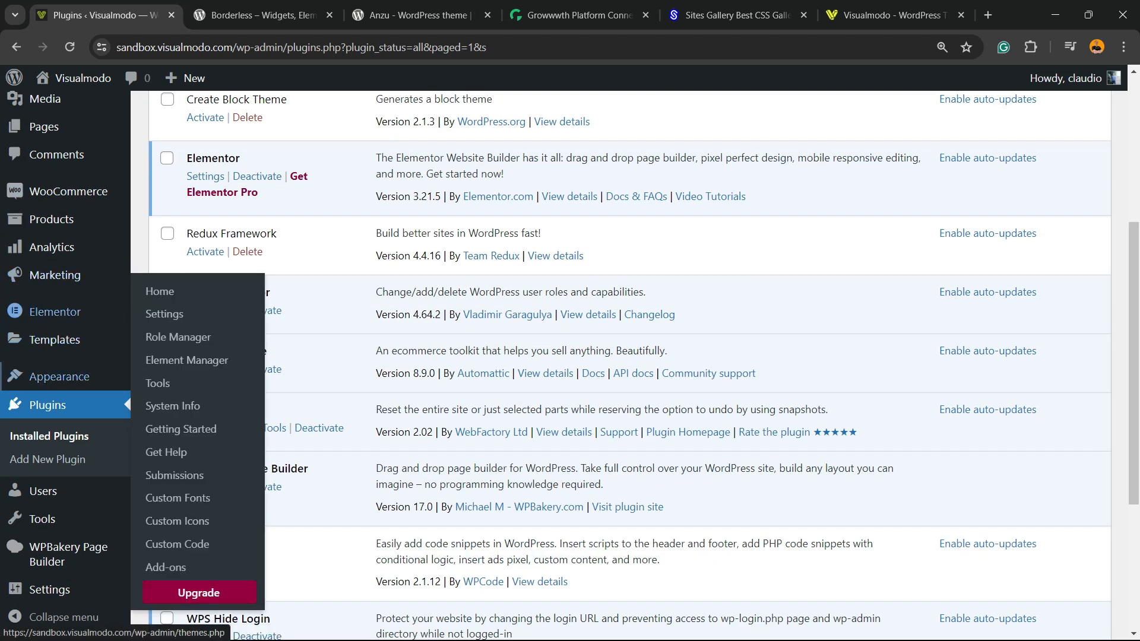
mouse_move(53, 491)
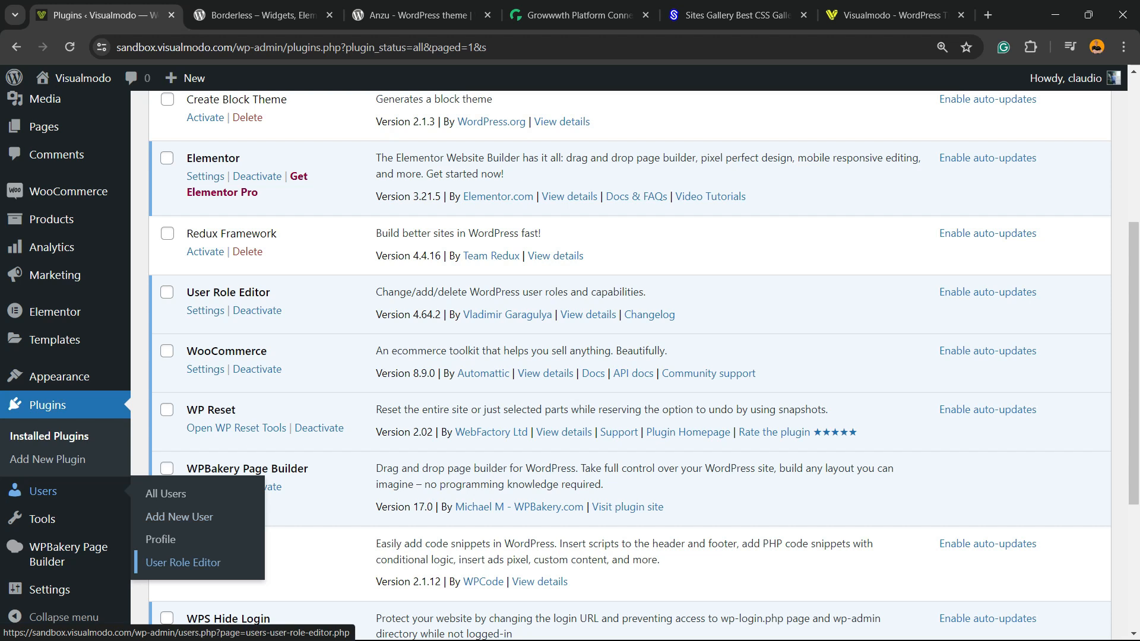
click(178, 560)
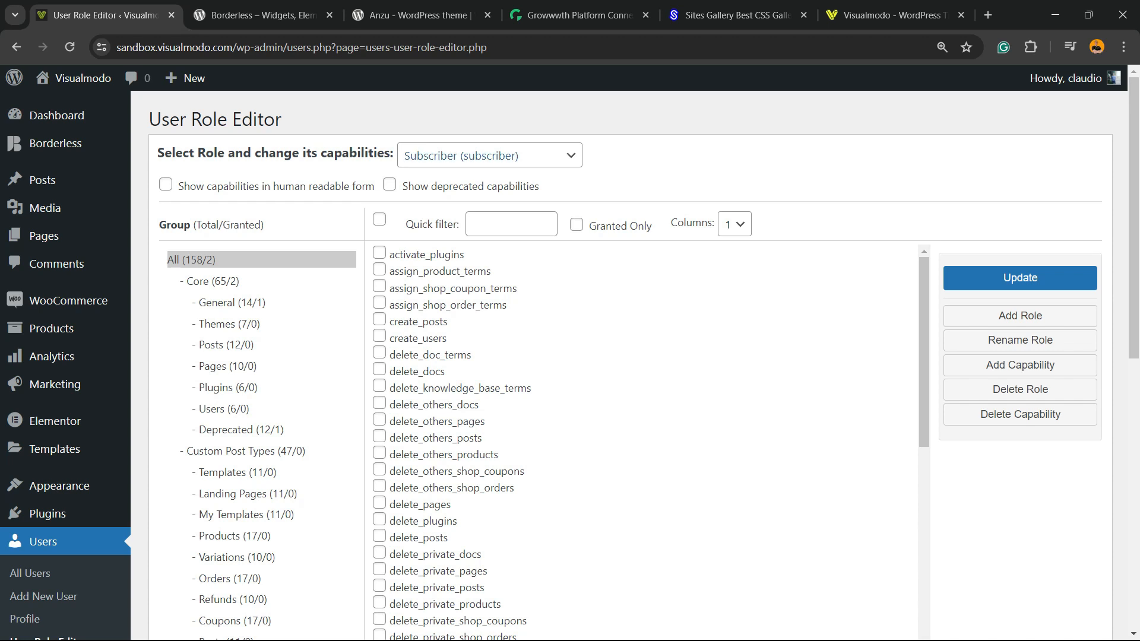
triple_click(176, 154)
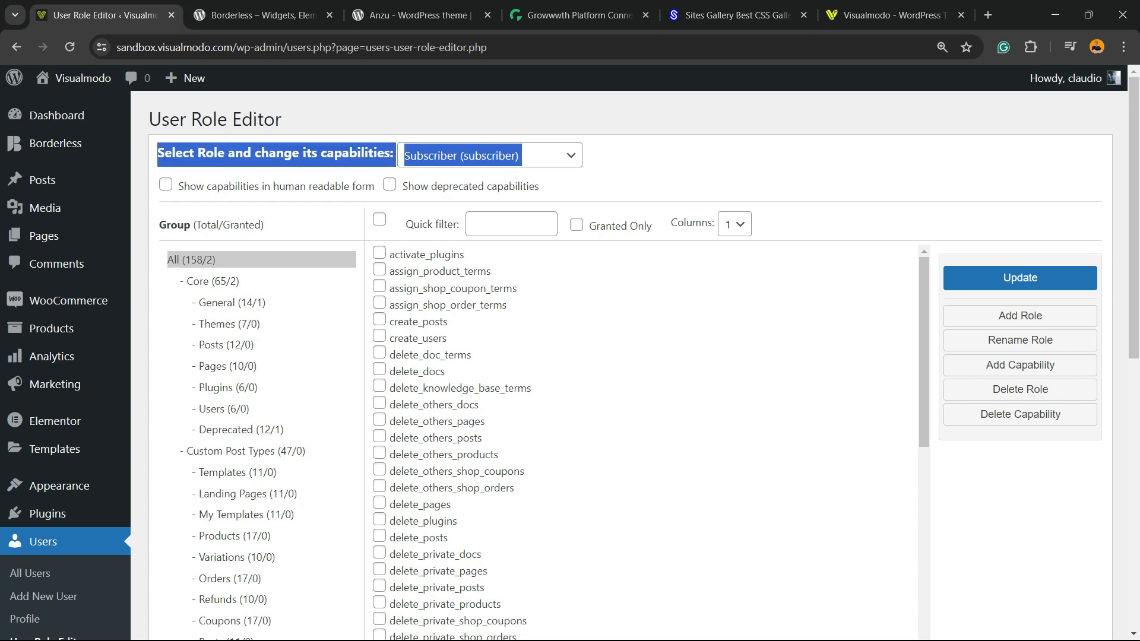
click(491, 156)
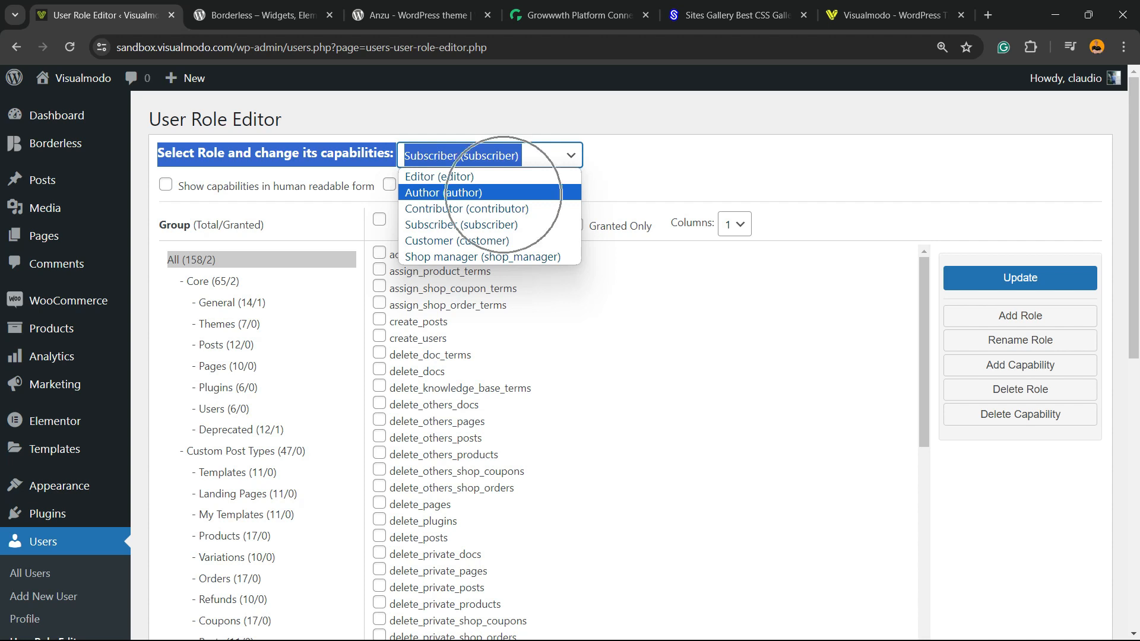
click(504, 193)
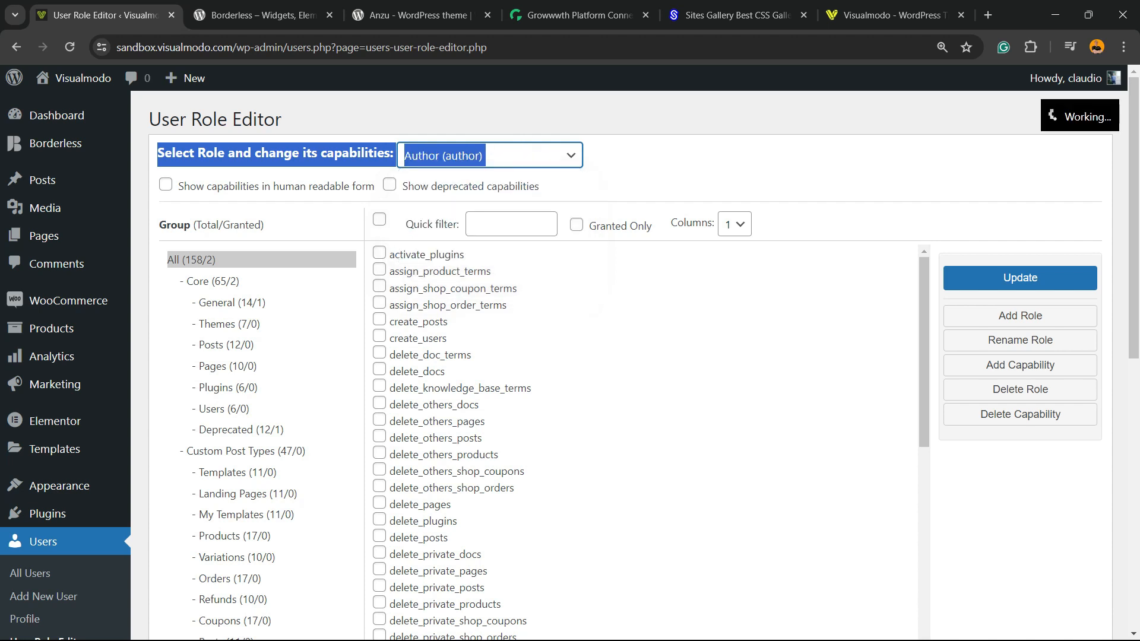
click(665, 157)
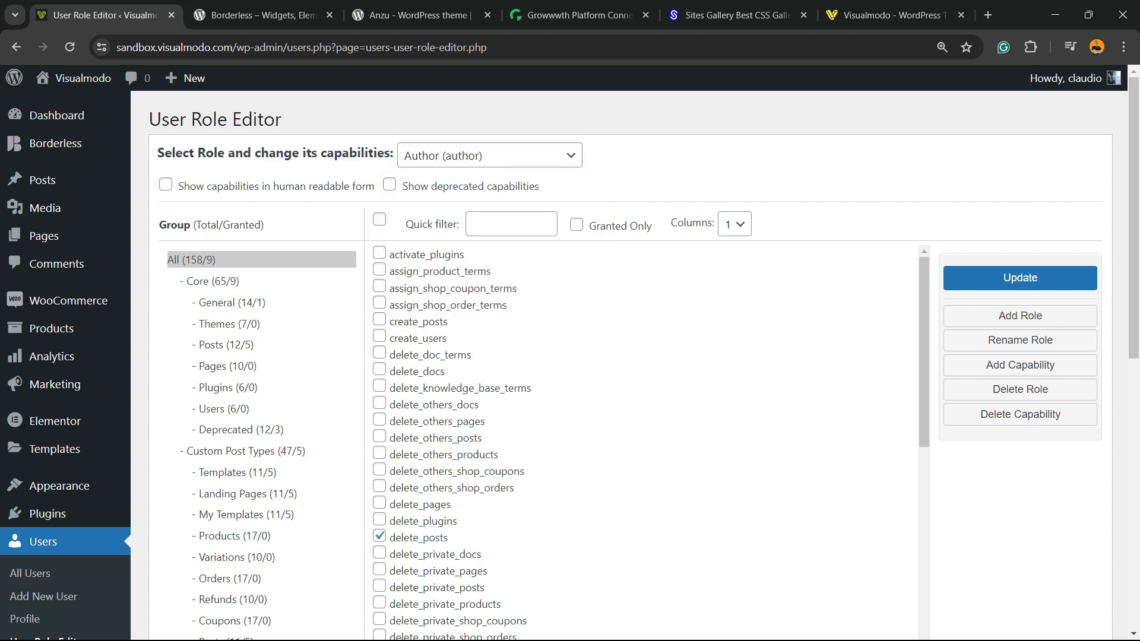
- Grant the upload_files capability to the Author role
scroll(645, 439, down, 8)
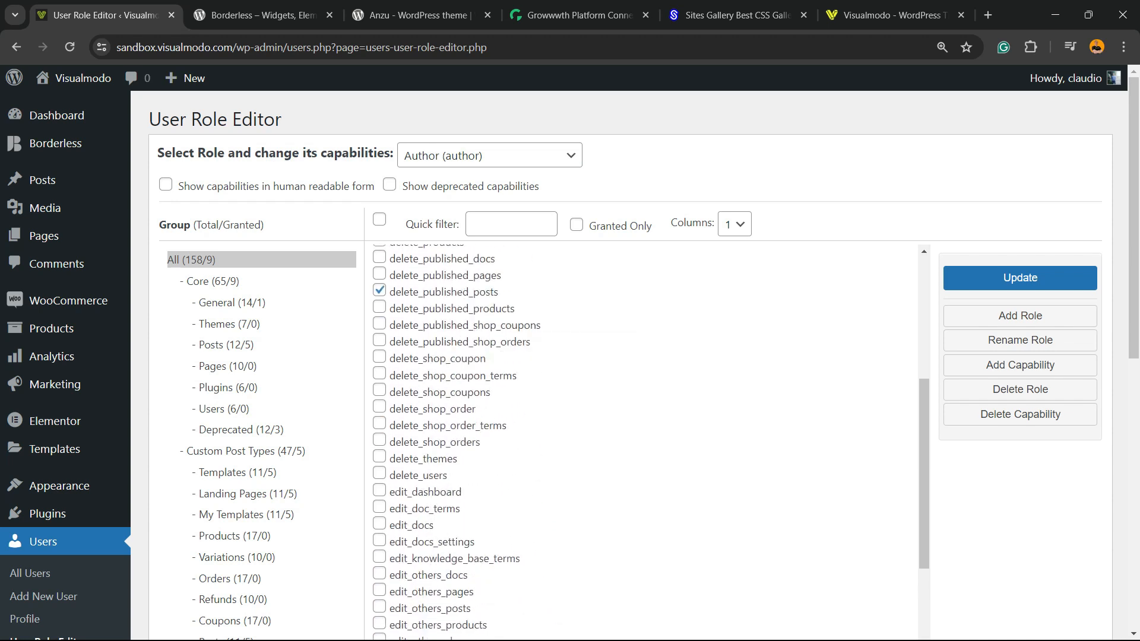
scroll(475, 333, down, 5)
scroll(644, 439, down, 3)
scroll(644, 439, down, 10)
scroll(644, 439, down, 5)
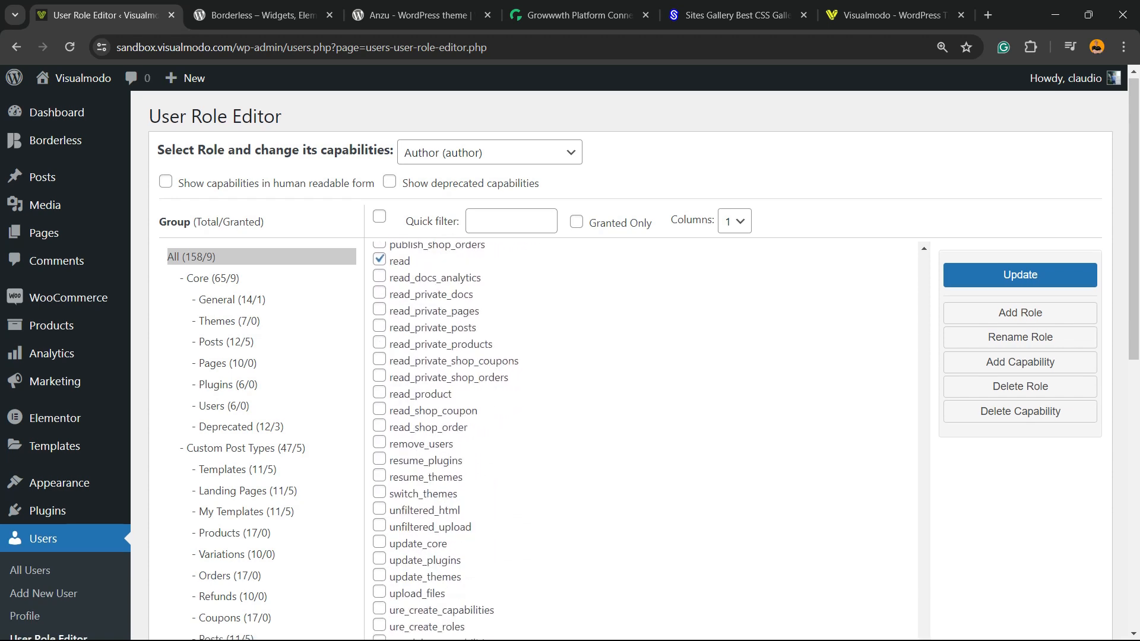
scroll(644, 439, down, 5)
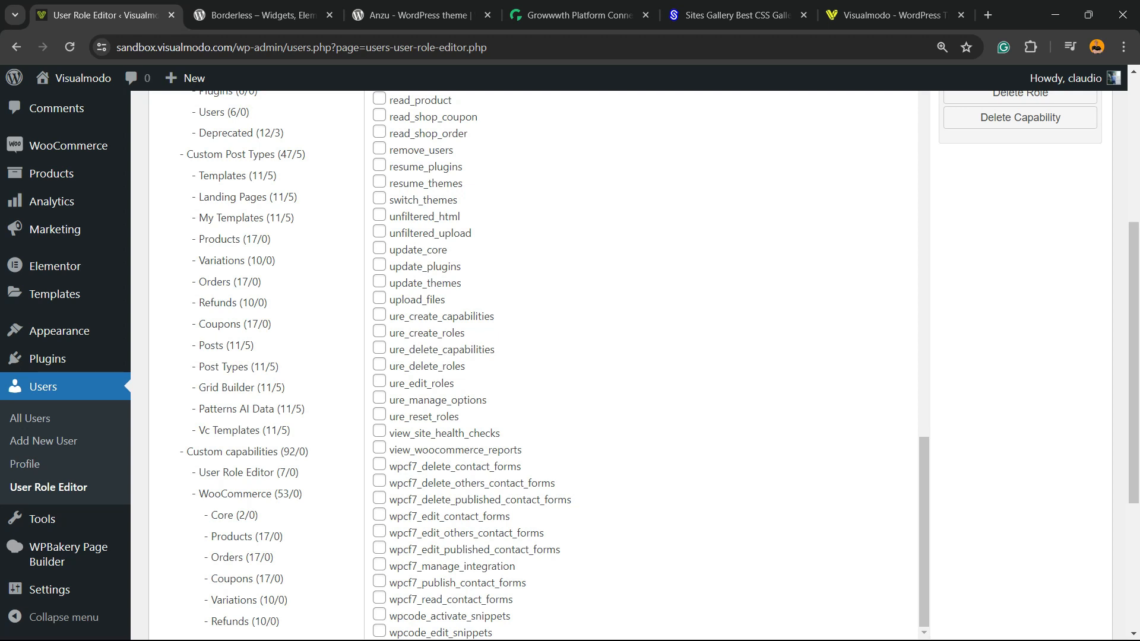
click(379, 299)
drag(445, 300, 390, 300)
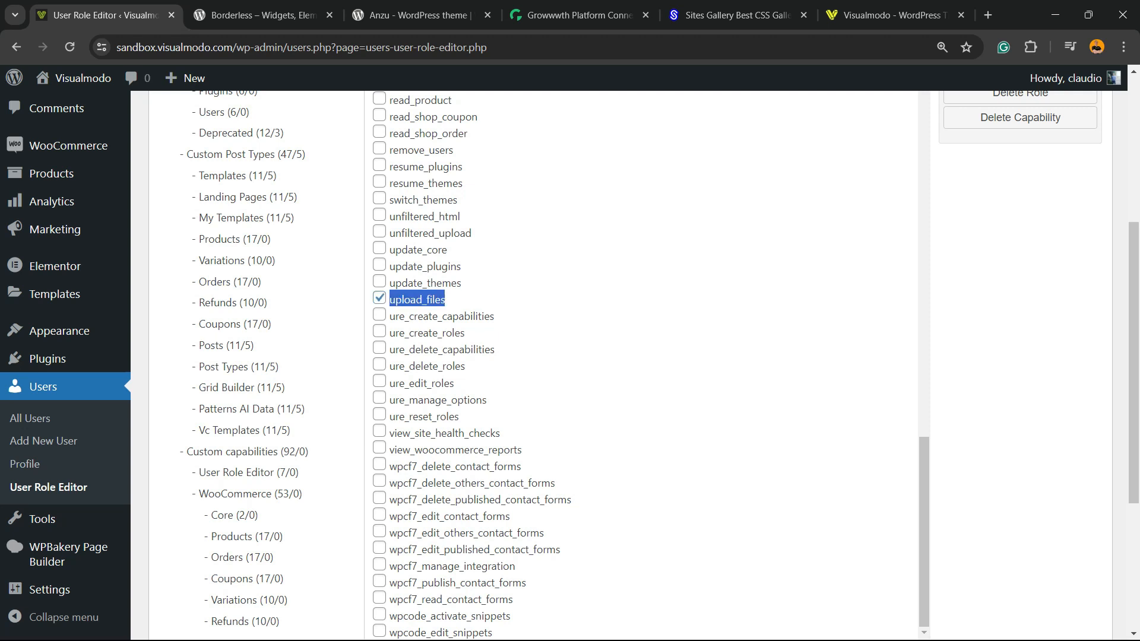
- Update the Author role and confirm the permissions update
key(ctrl)
key(ctrl)
scroll(416, 356, up, 20)
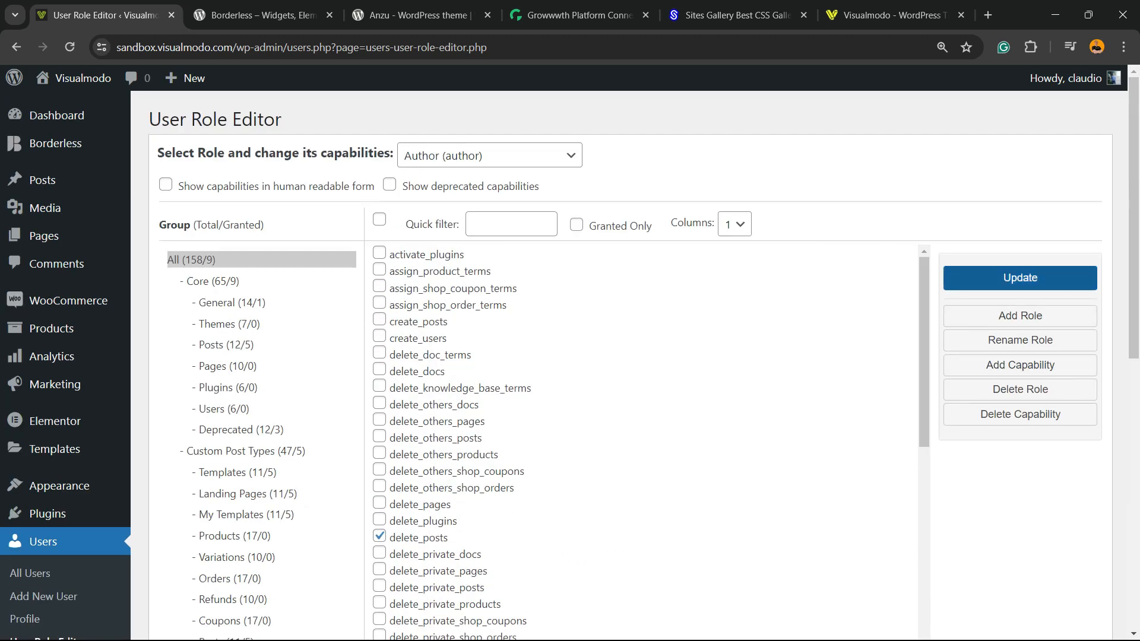
key(ctrl)
click(992, 282)
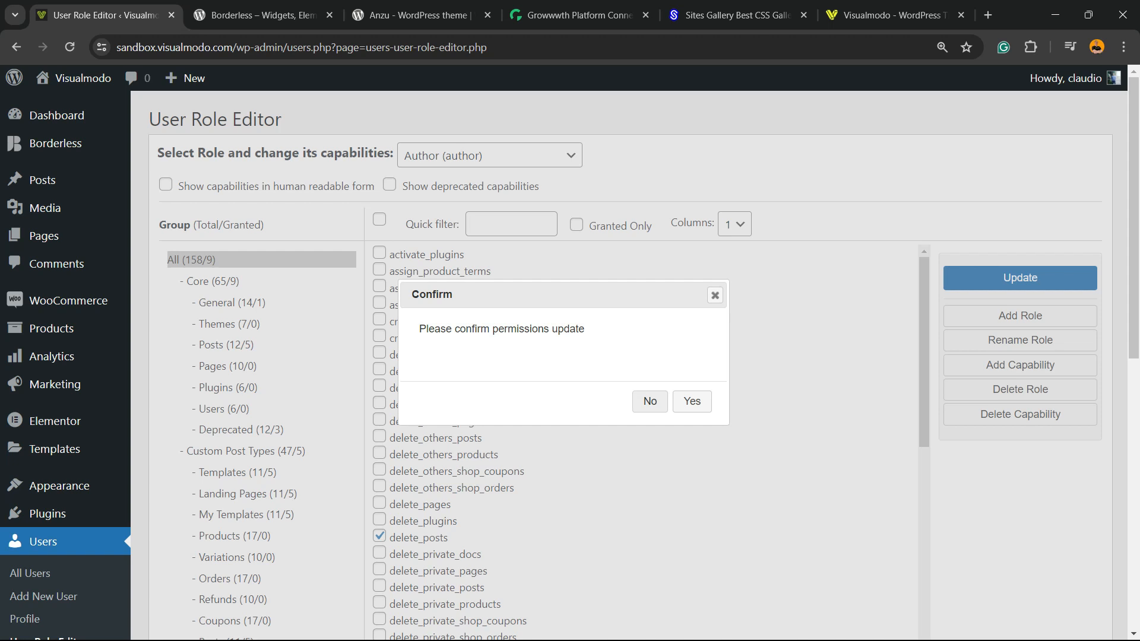
click(693, 401)
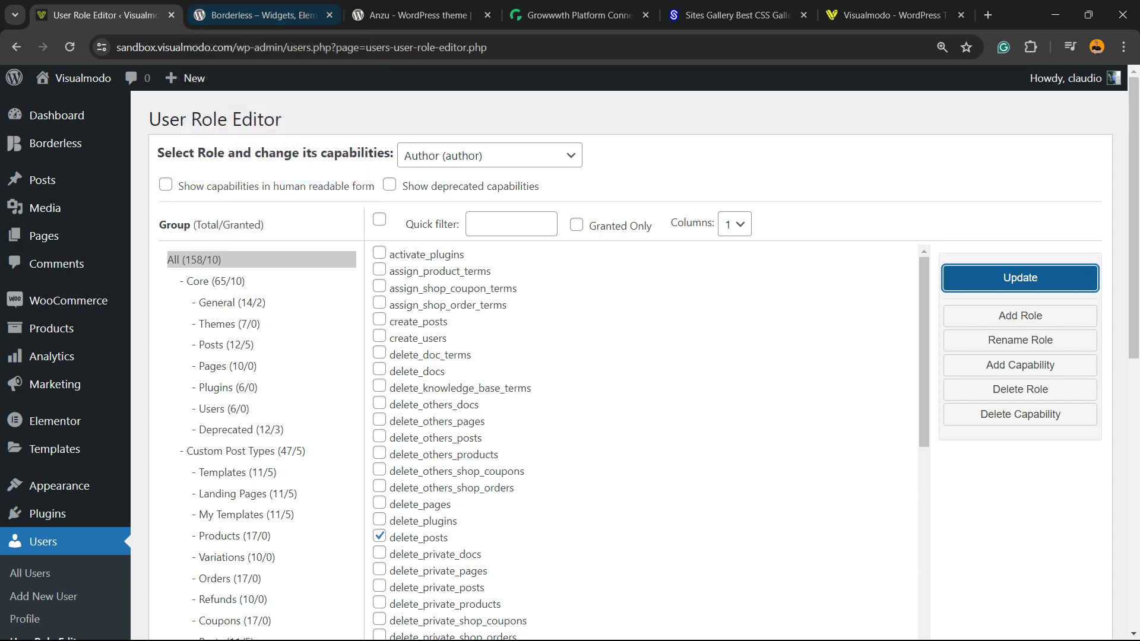
- Deactivate the User Role Editor plugin and delete it together with its data
scroll(57, 264, down, 3)
click(47, 365)
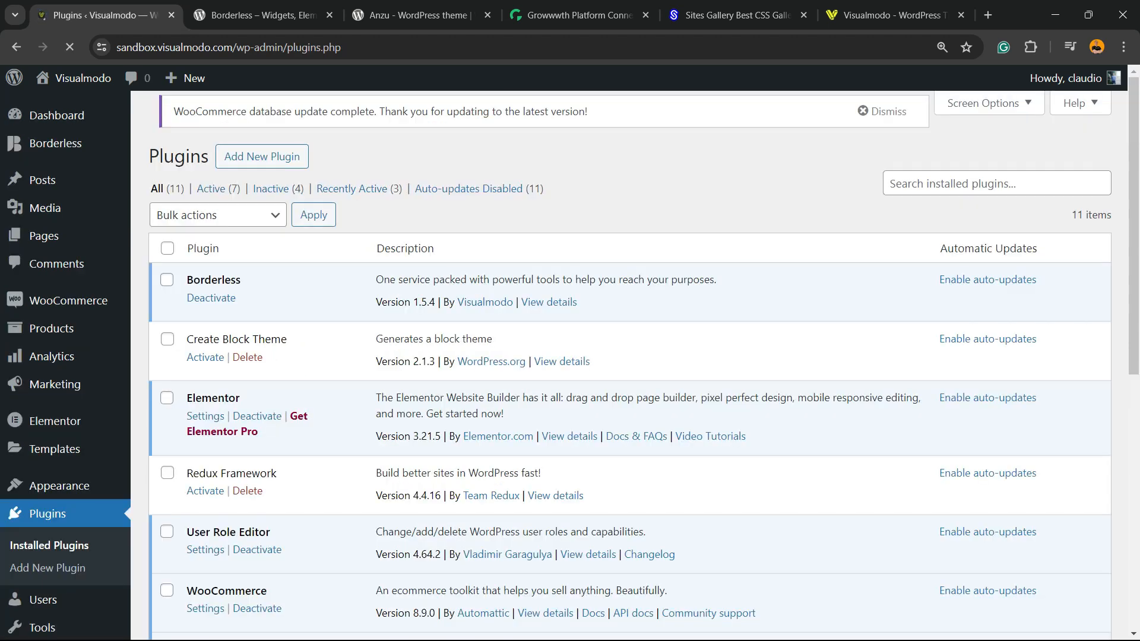
scroll(630, 365, down, 2)
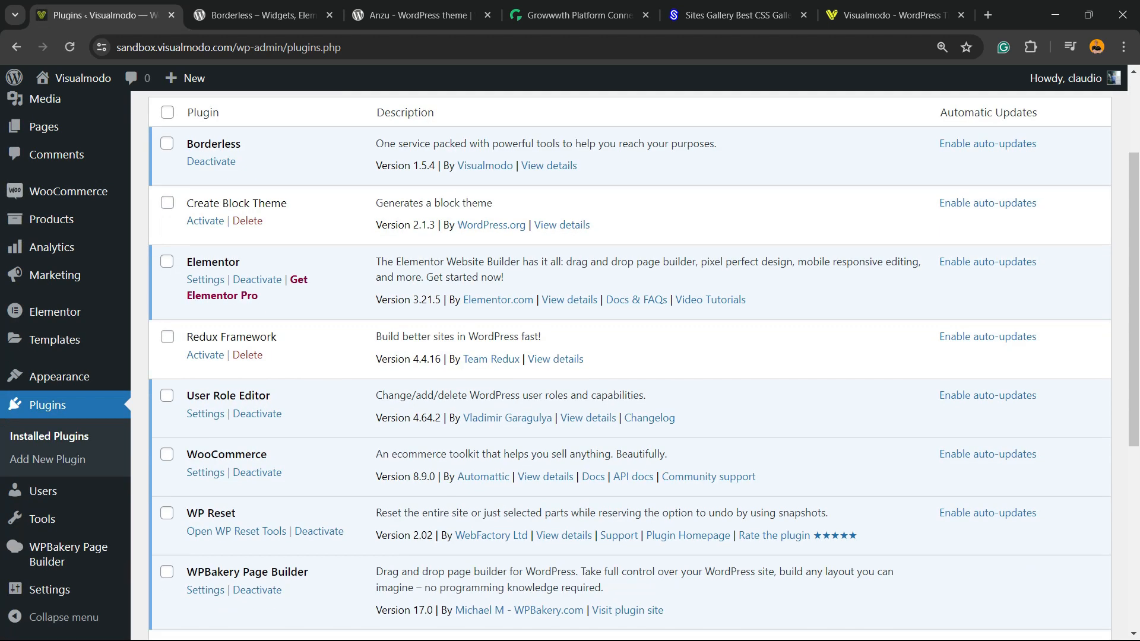
click(257, 414)
scroll(629, 362, down, 4)
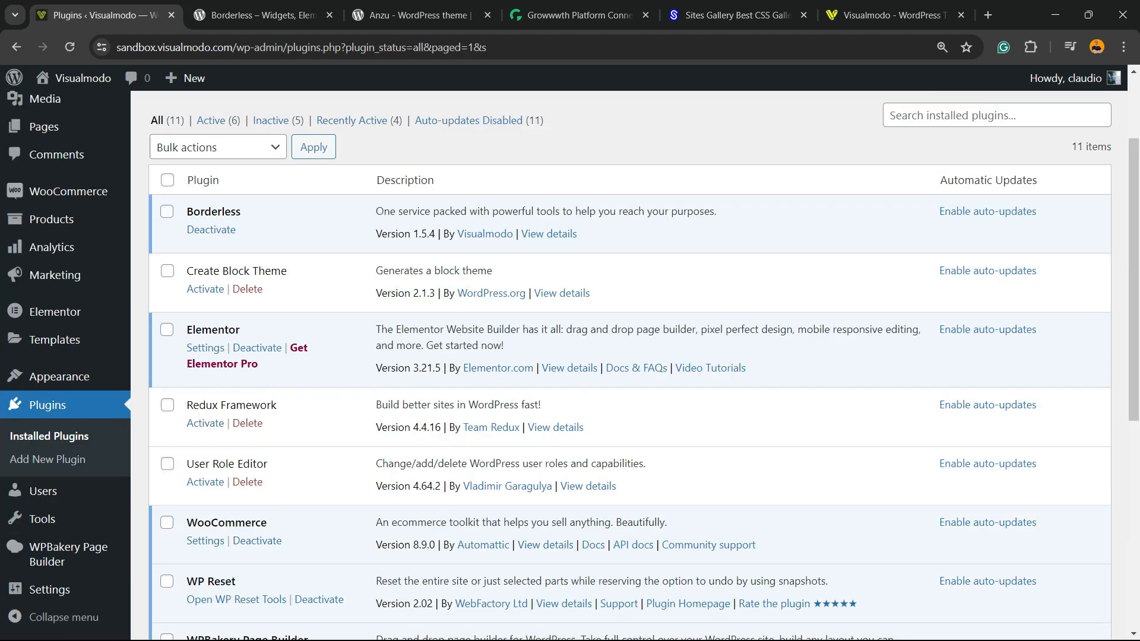
click(247, 310)
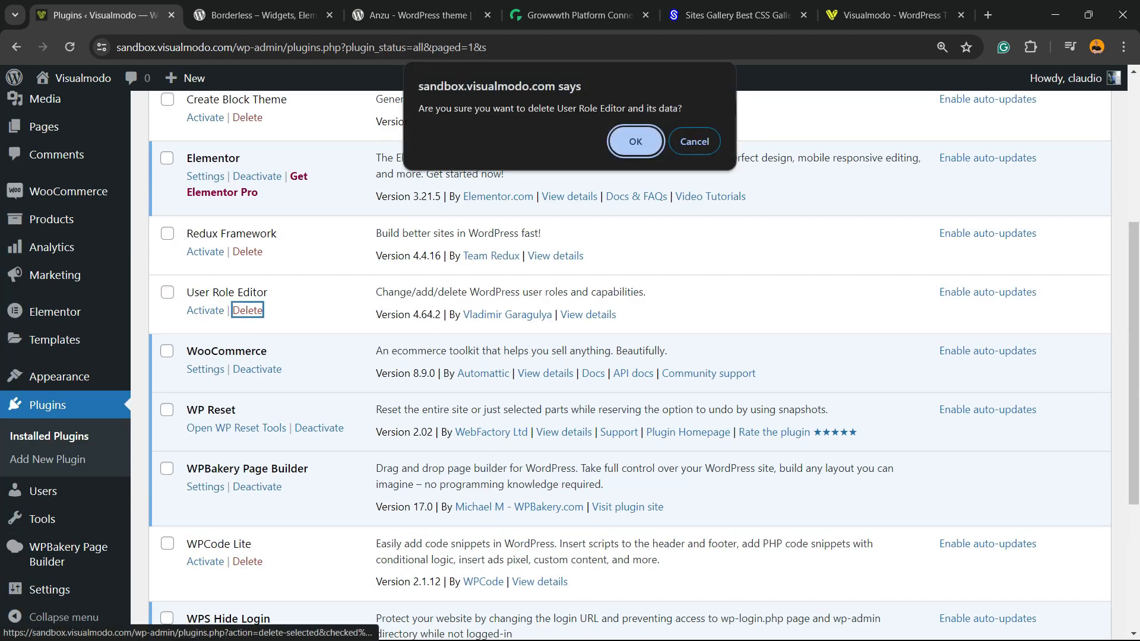
key(Return)
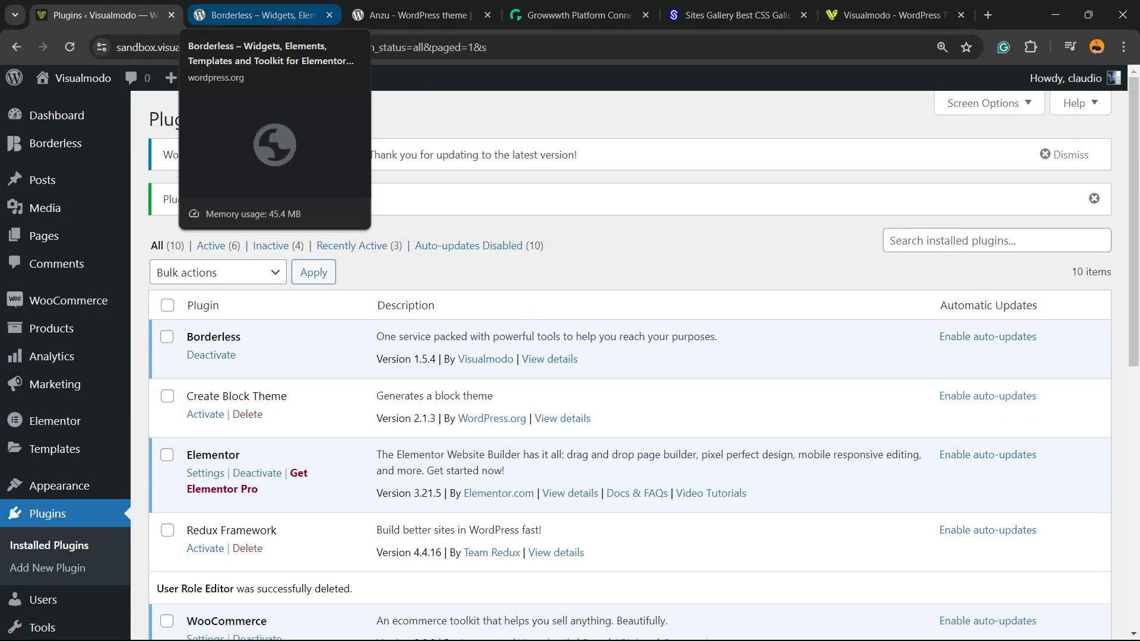
- View the already open web pages of the Borderless plugin, the Anzu theme and the Growwwth platform
click(261, 15)
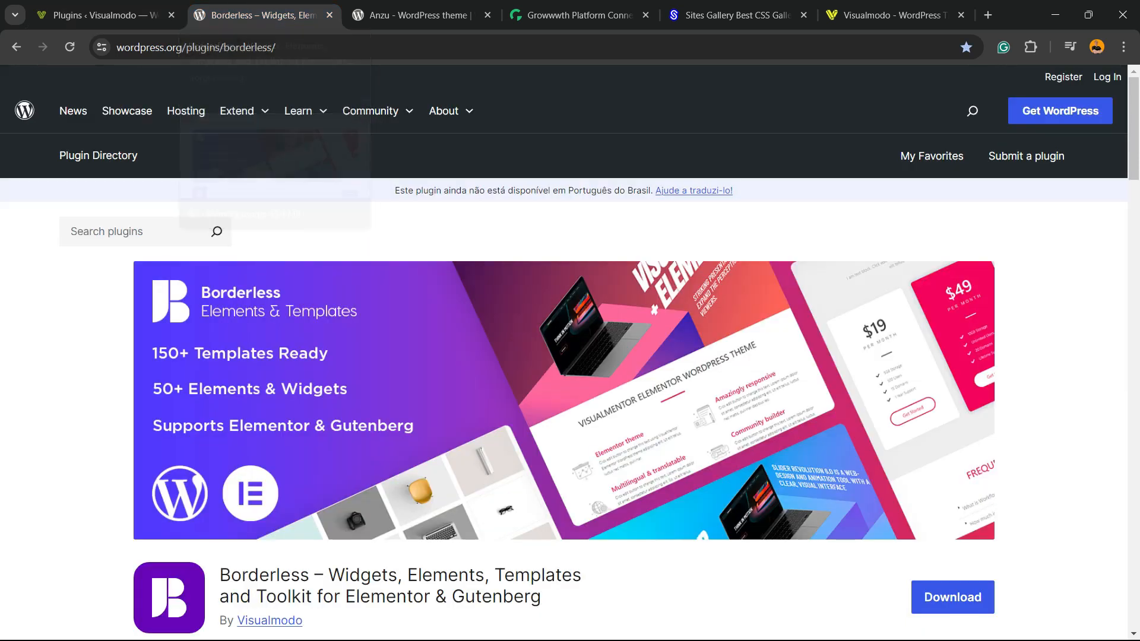
triple_click(392, 586)
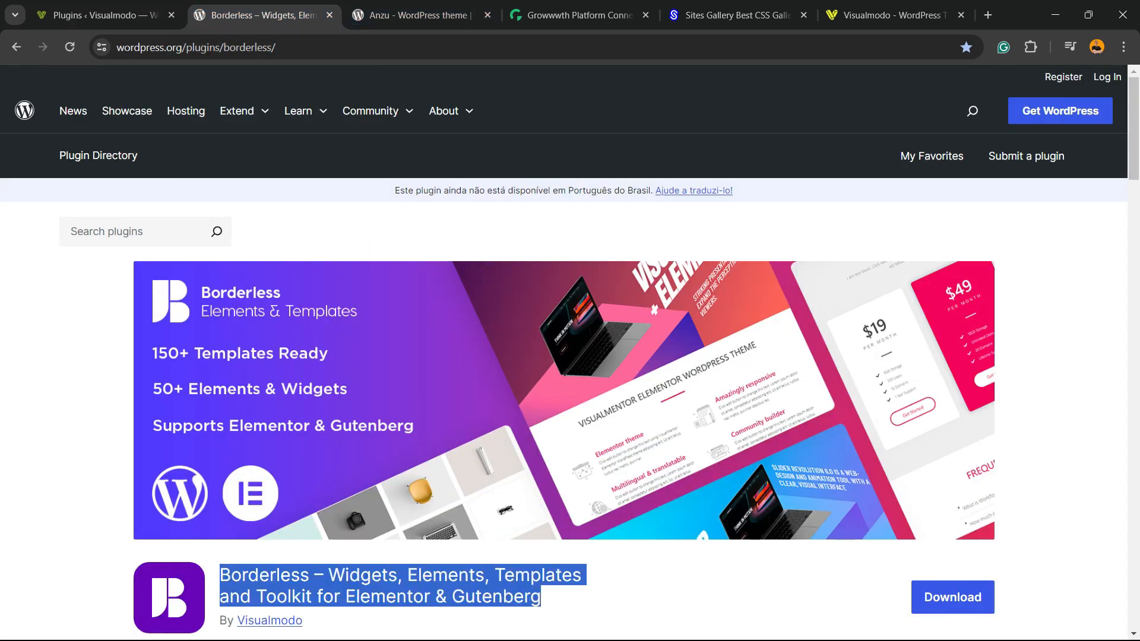
click(421, 15)
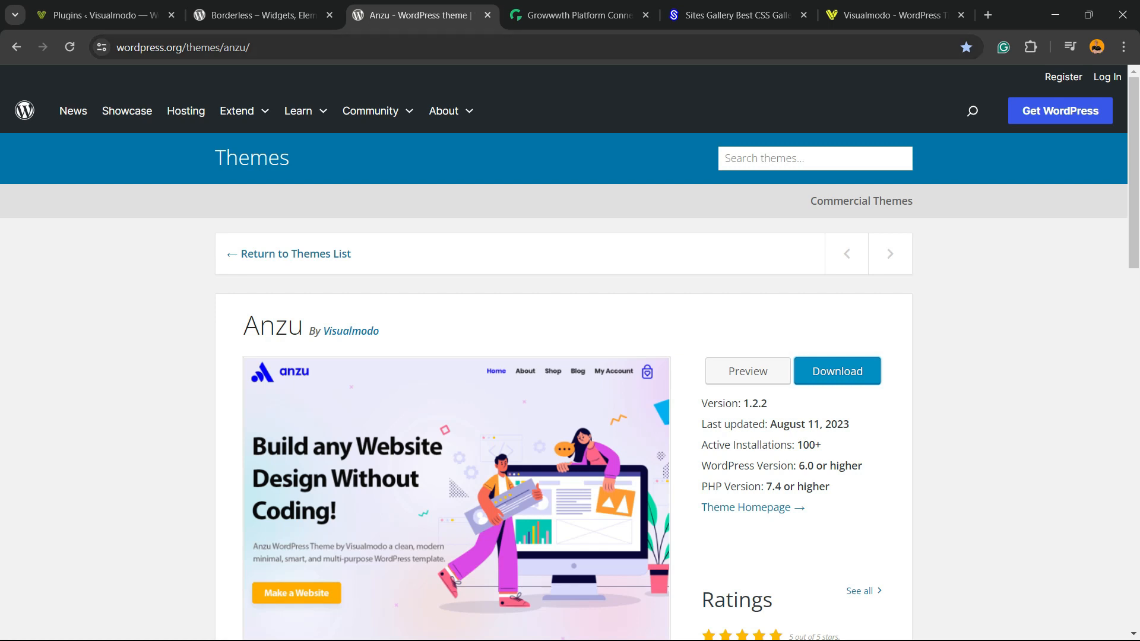
click(579, 16)
triple_click(242, 439)
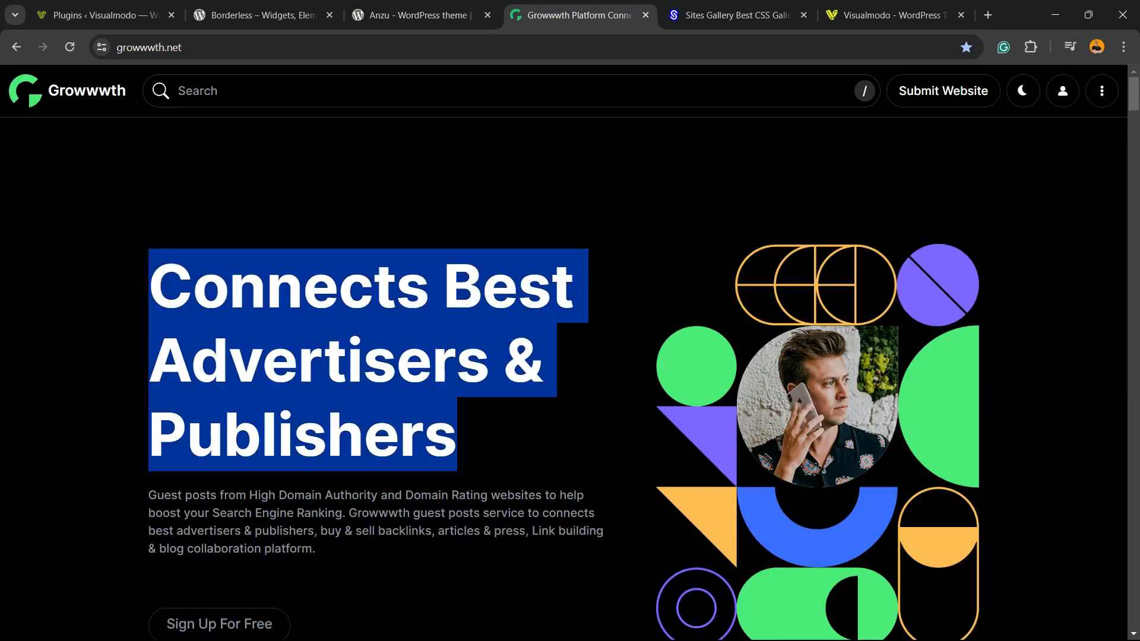
- Look through the featured websites on the Growwwth page and the website showcase on the already open Sites Gallery page
scroll(564, 380, down, 15)
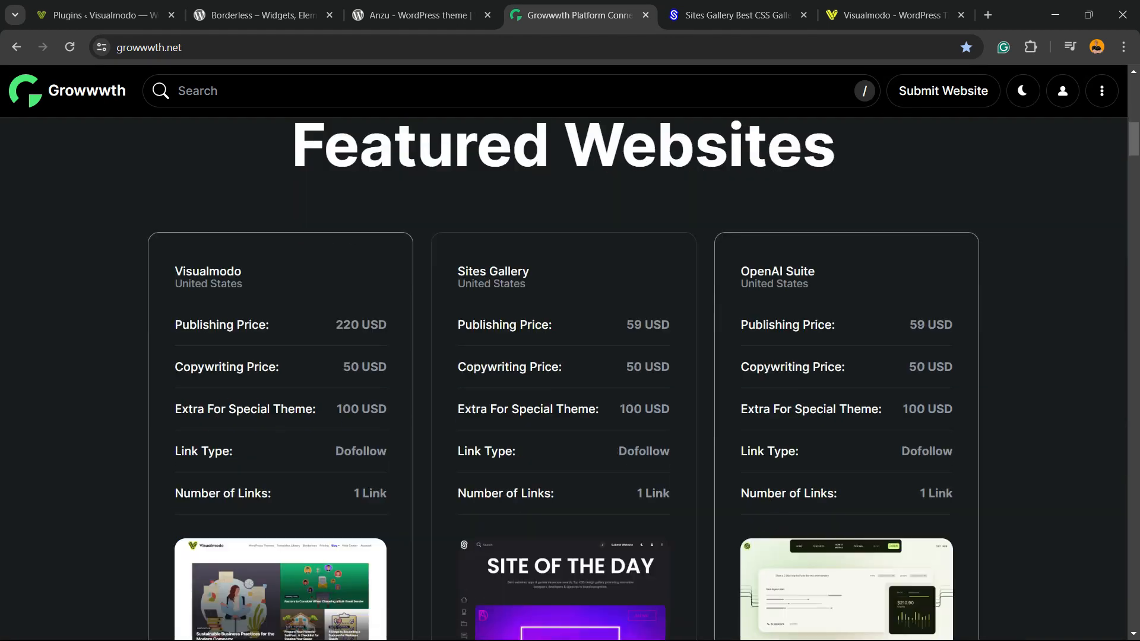
scroll(564, 380, down, 20)
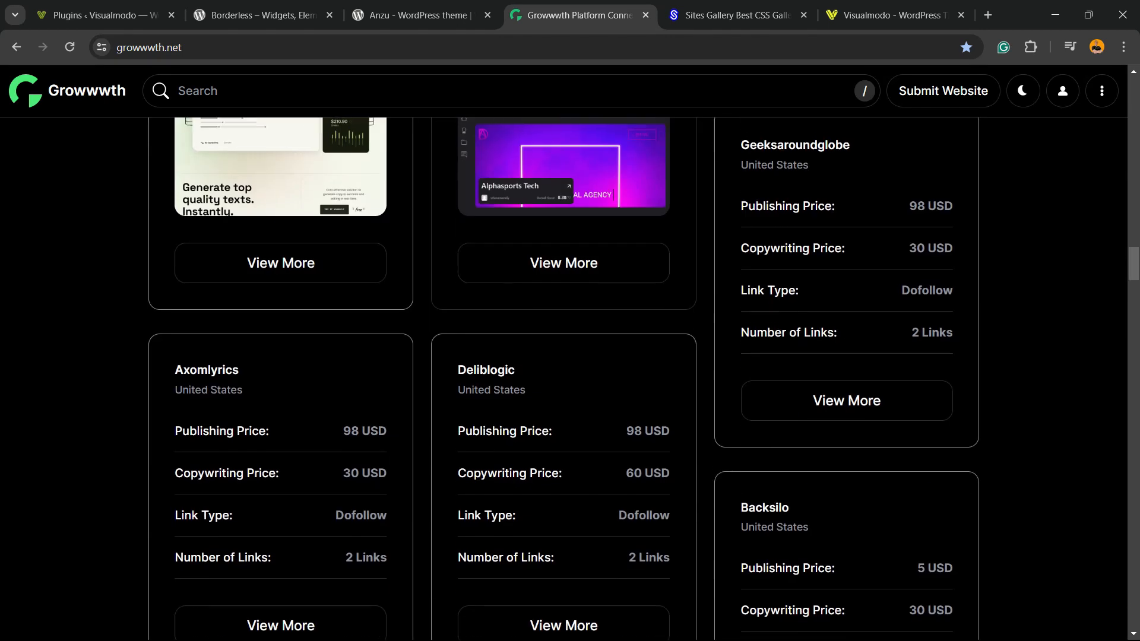
key(ctrl+Tab)
scroll(591, 380, down, 20)
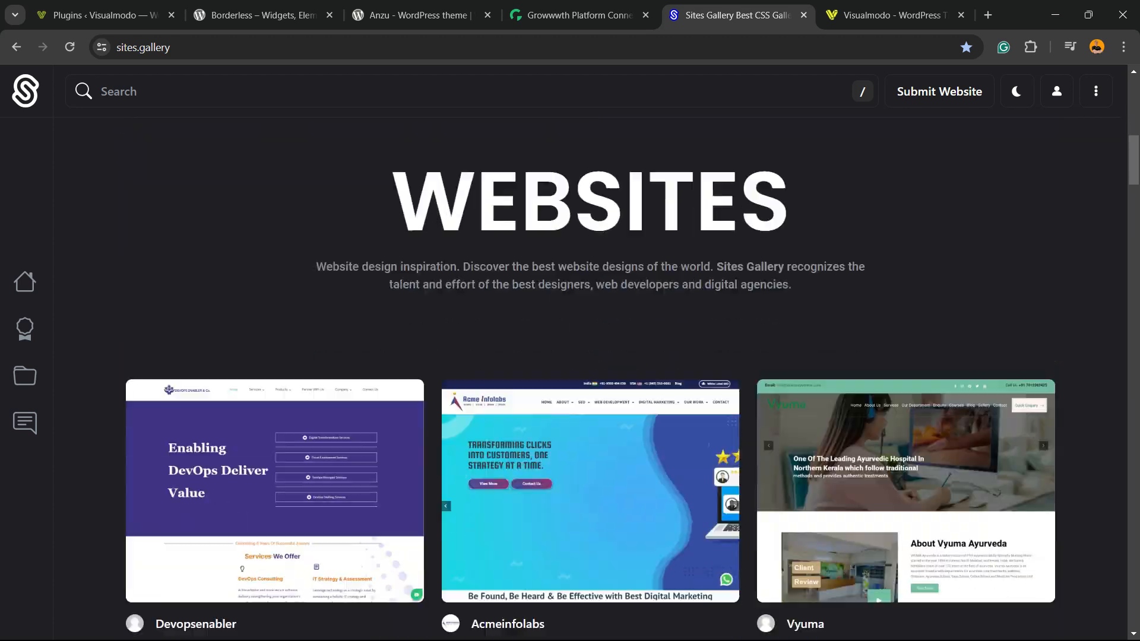
scroll(591, 380, down, 20)
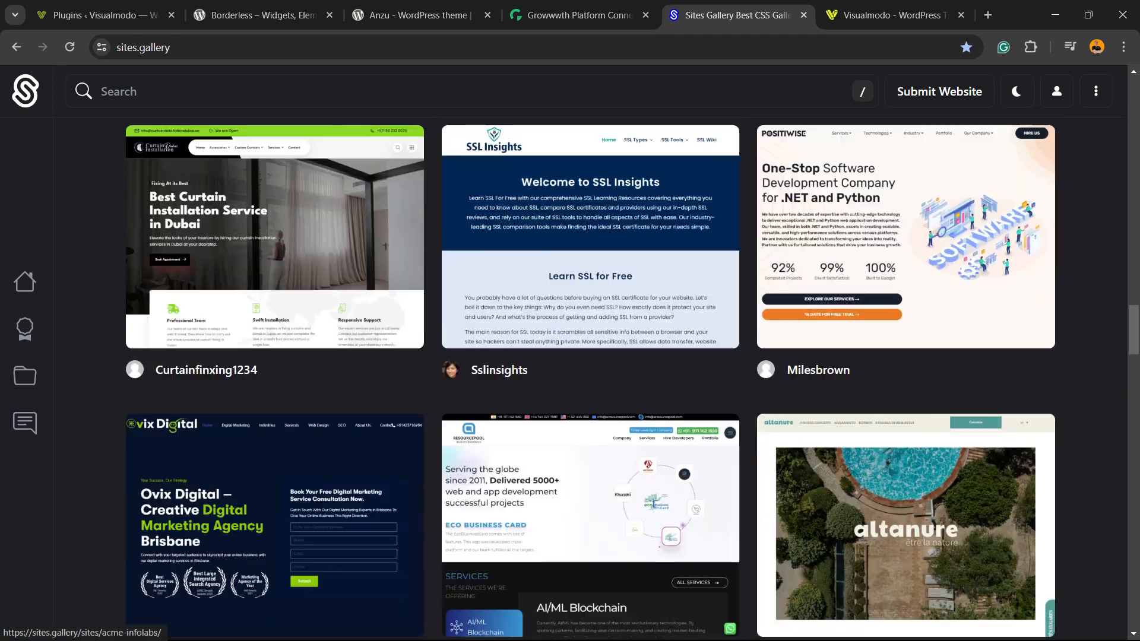
scroll(591, 380, down, 4)
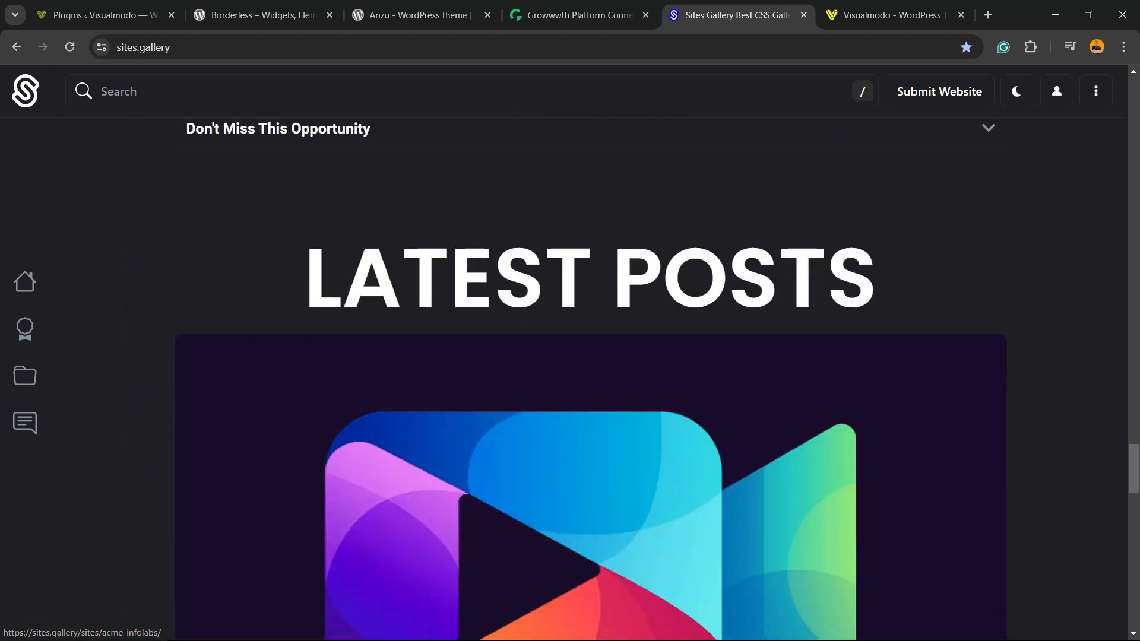
- Open the WordPress themes page of the Visualmodo site and look through the theme catalogue down to the Visualmodo Tools section
key(ctrl+Tab)
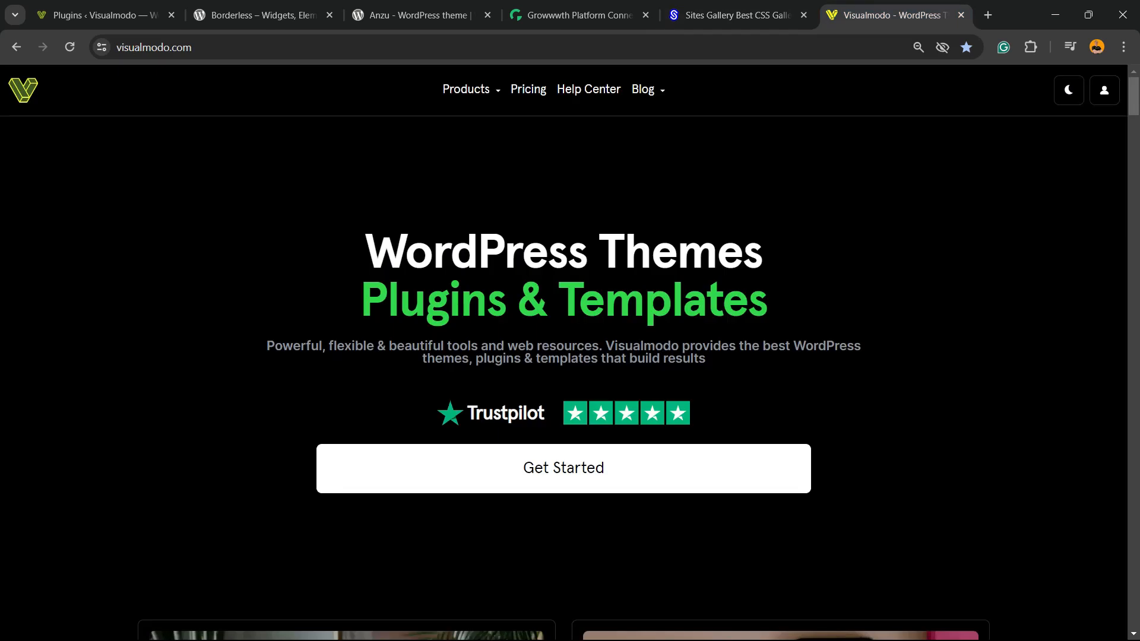
mouse_move(469, 89)
click(509, 176)
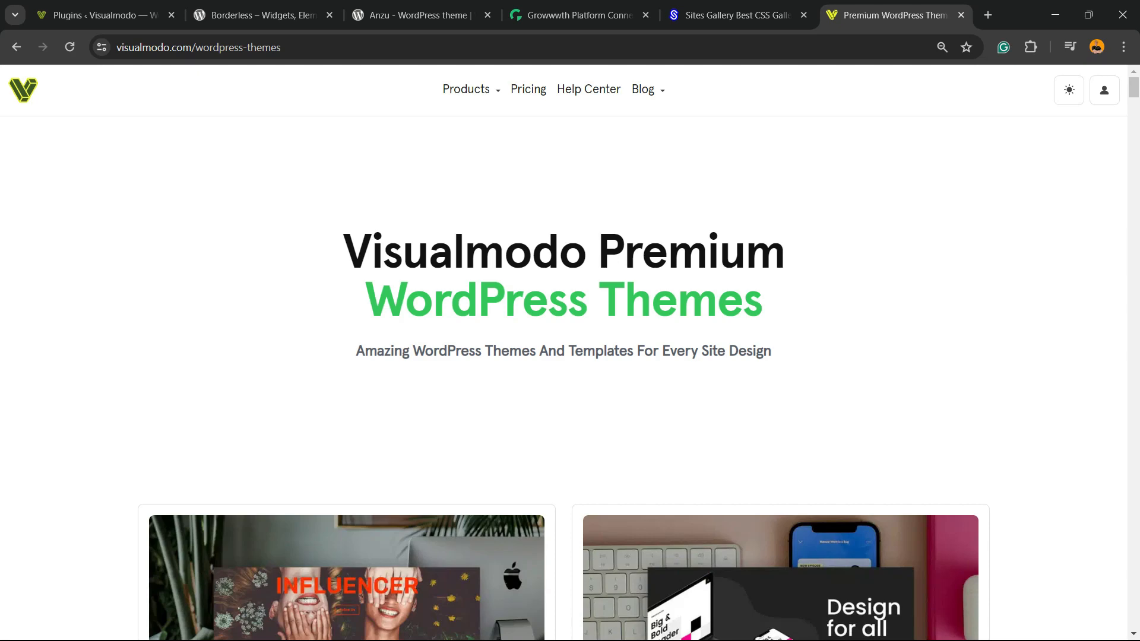
scroll(571, 380, down, 7)
scroll(570, 380, down, 12)
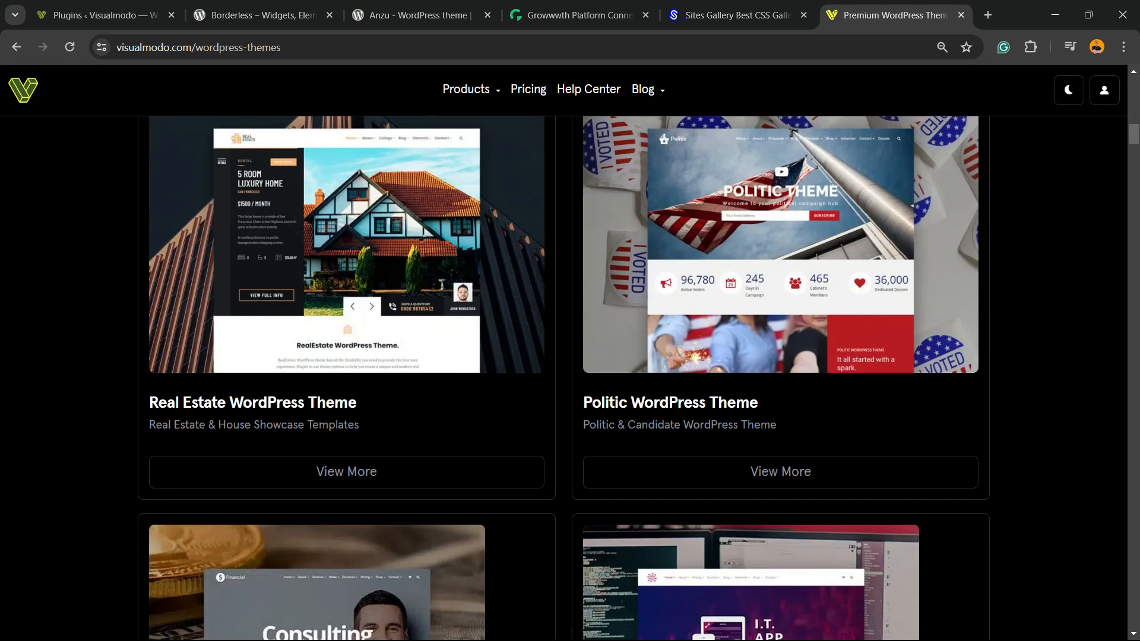
scroll(570, 380, down, 15)
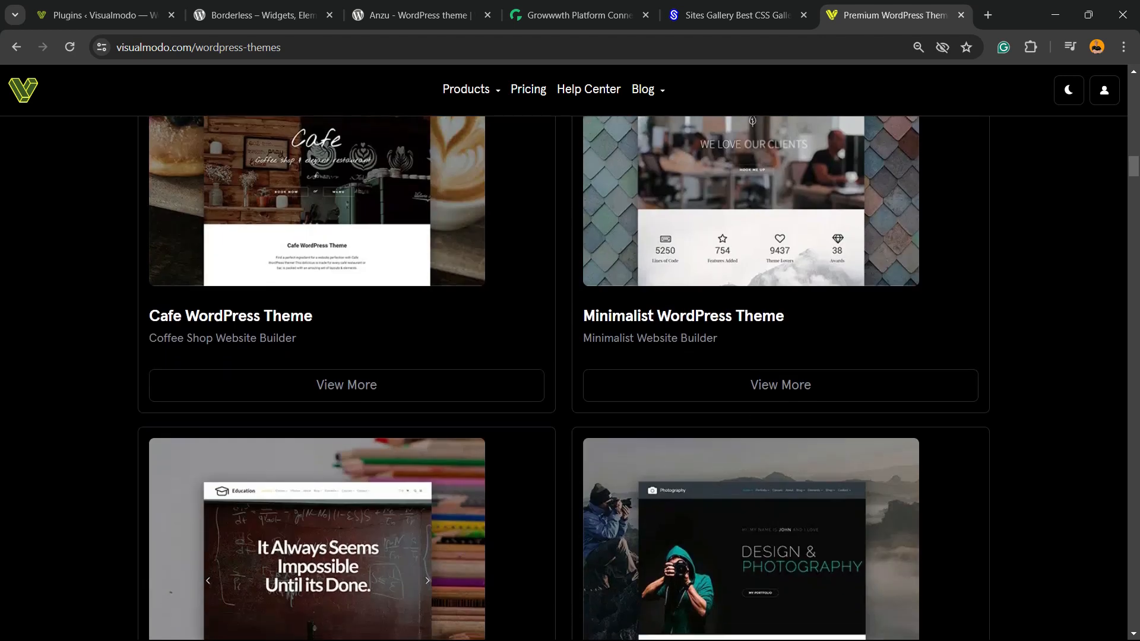
scroll(570, 380, down, 9)
scroll(570, 380, down, 14)
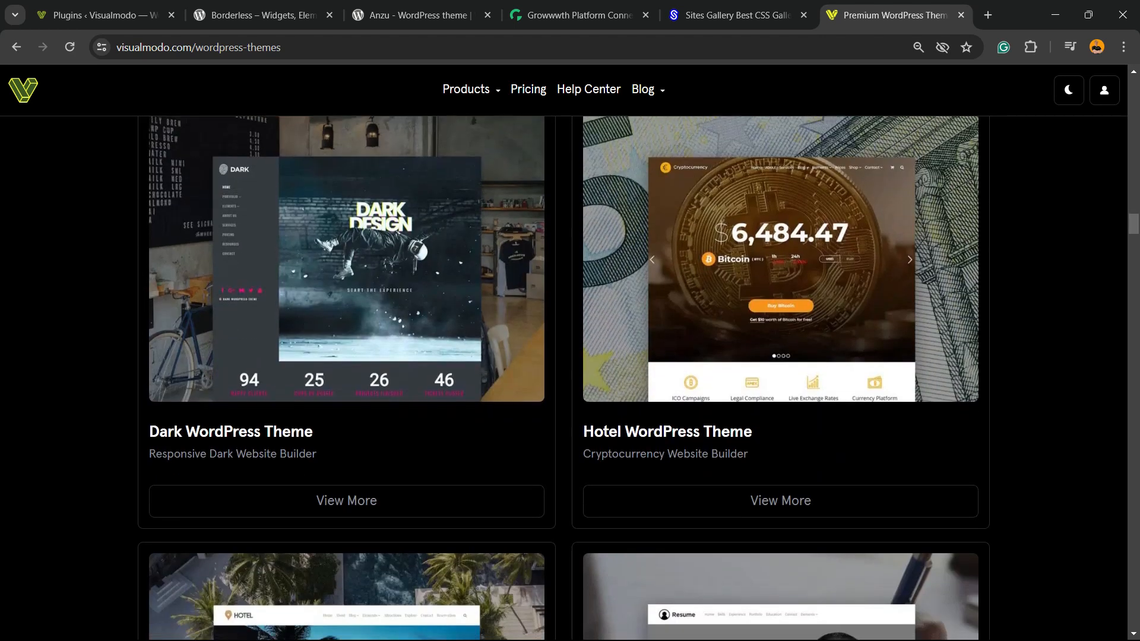
scroll(570, 380, down, 20)
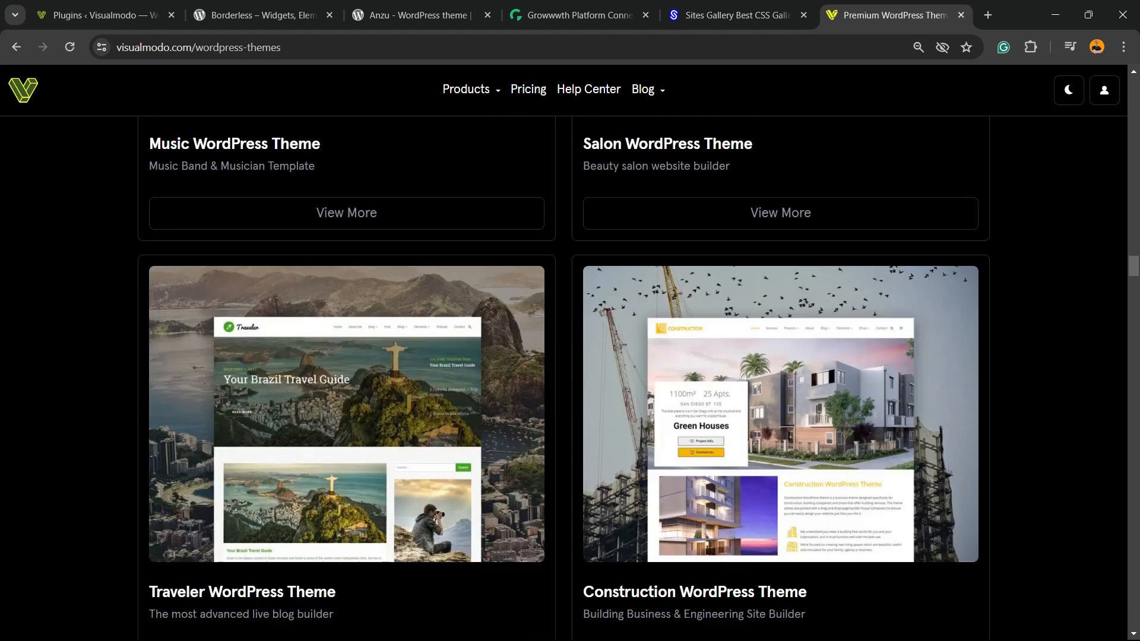
scroll(570, 380, down, 20)
scroll(570, 380, down, 18)
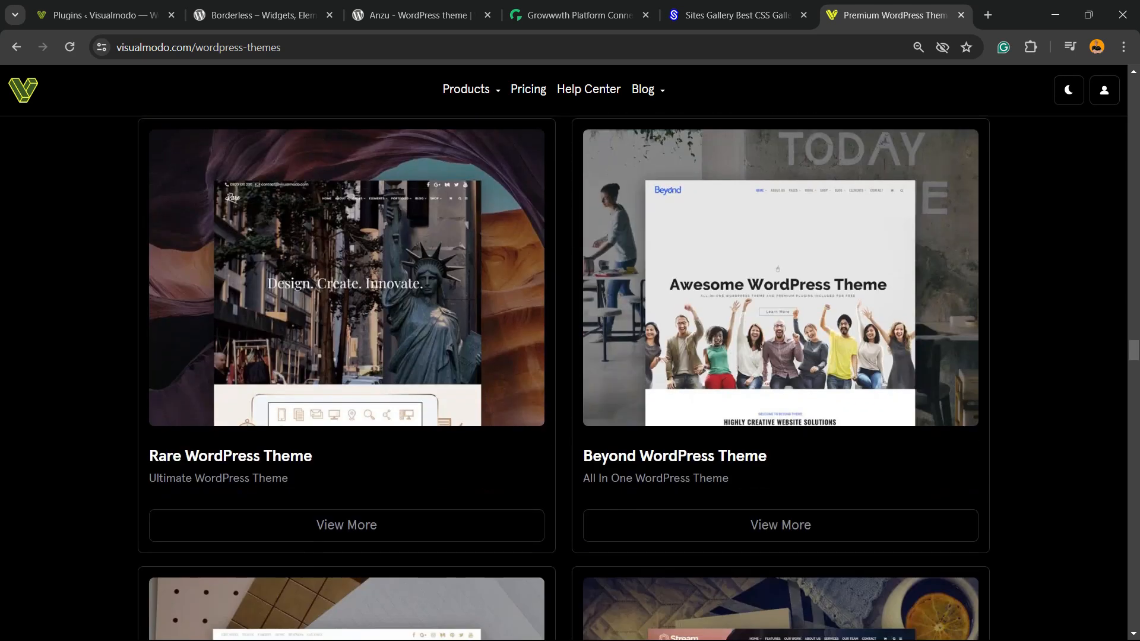
scroll(570, 380, down, 20)
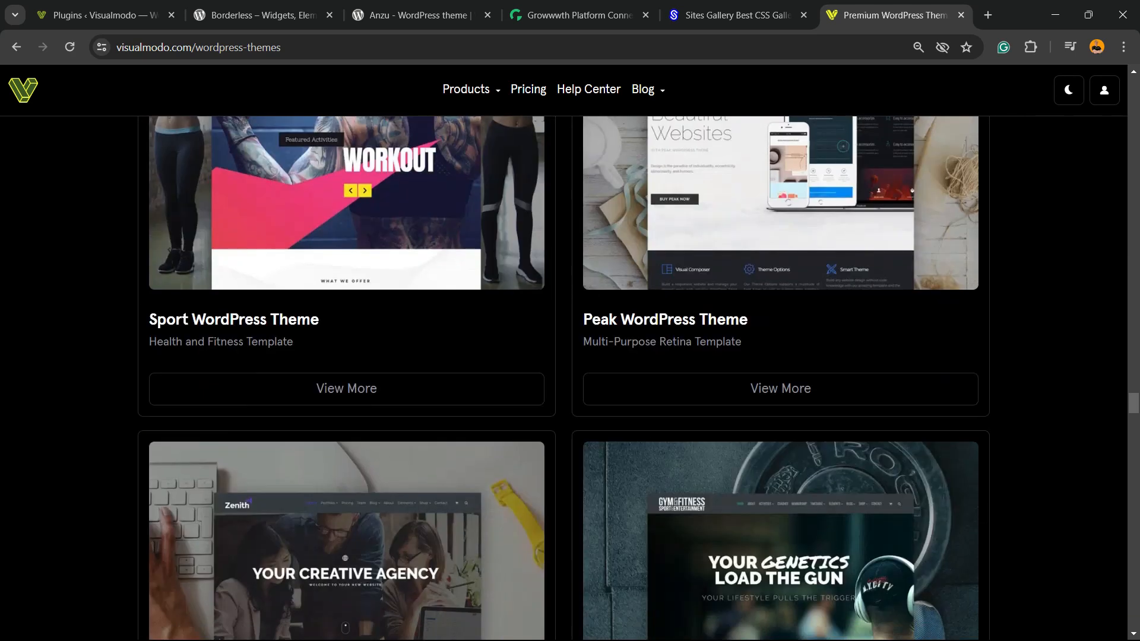
scroll(570, 380, down, 20)
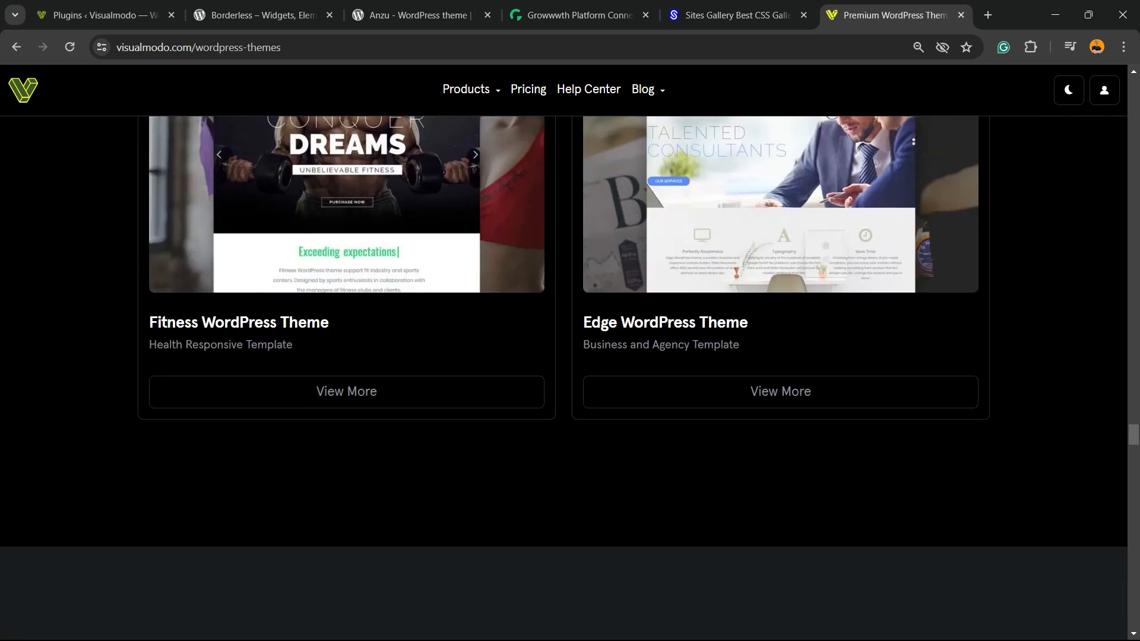
scroll(570, 380, down, 12)
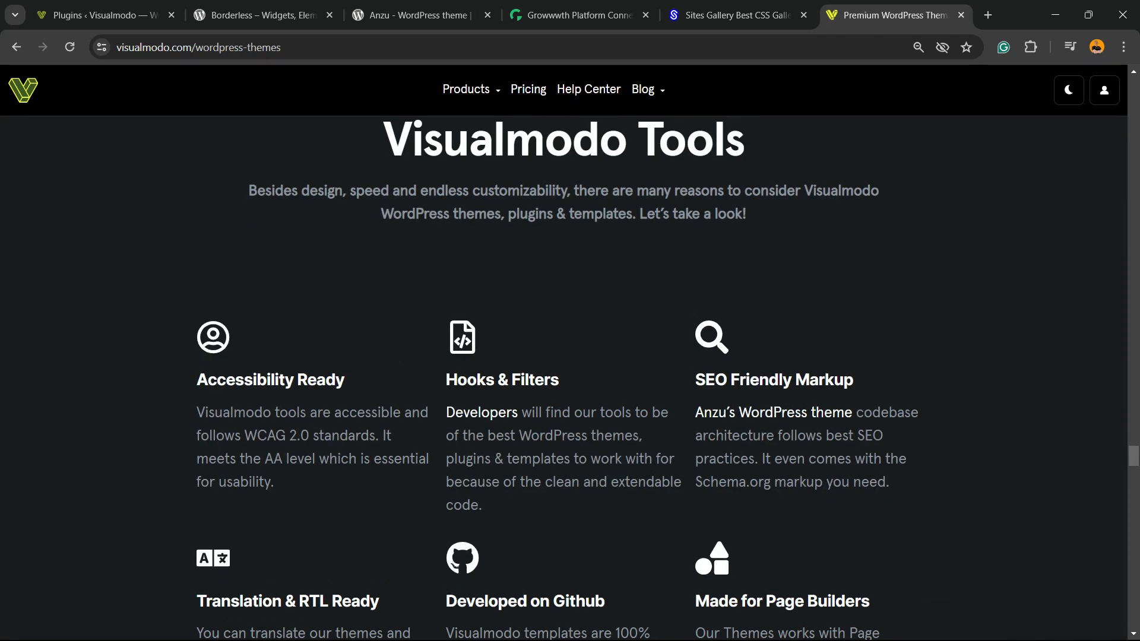